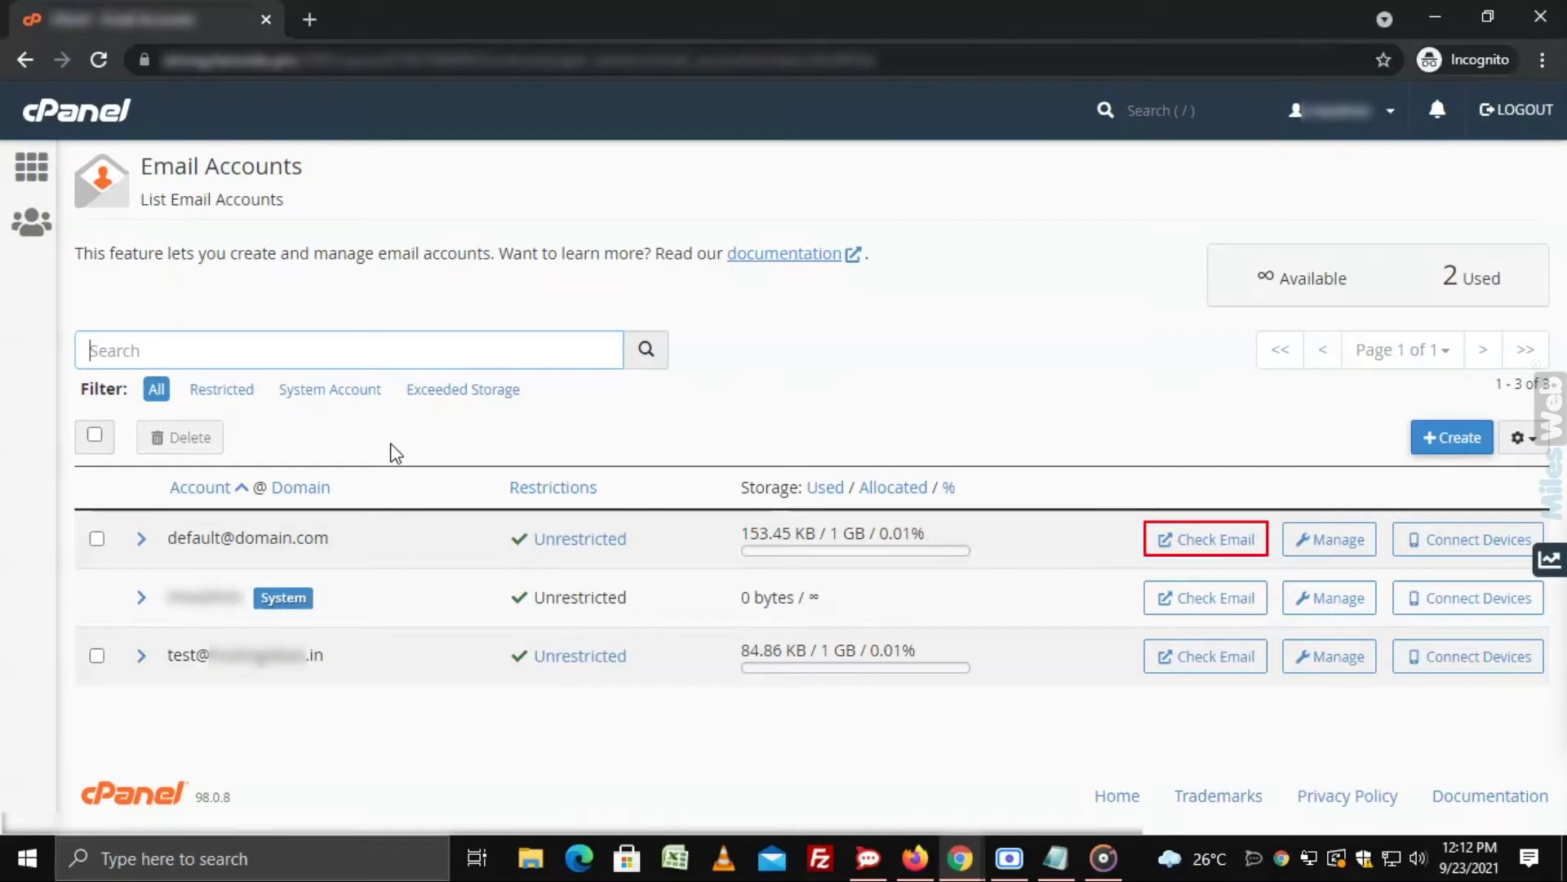
Check the default account's e-mail, choosing Horde as the webmail client, and open its inbox
click(1203, 547)
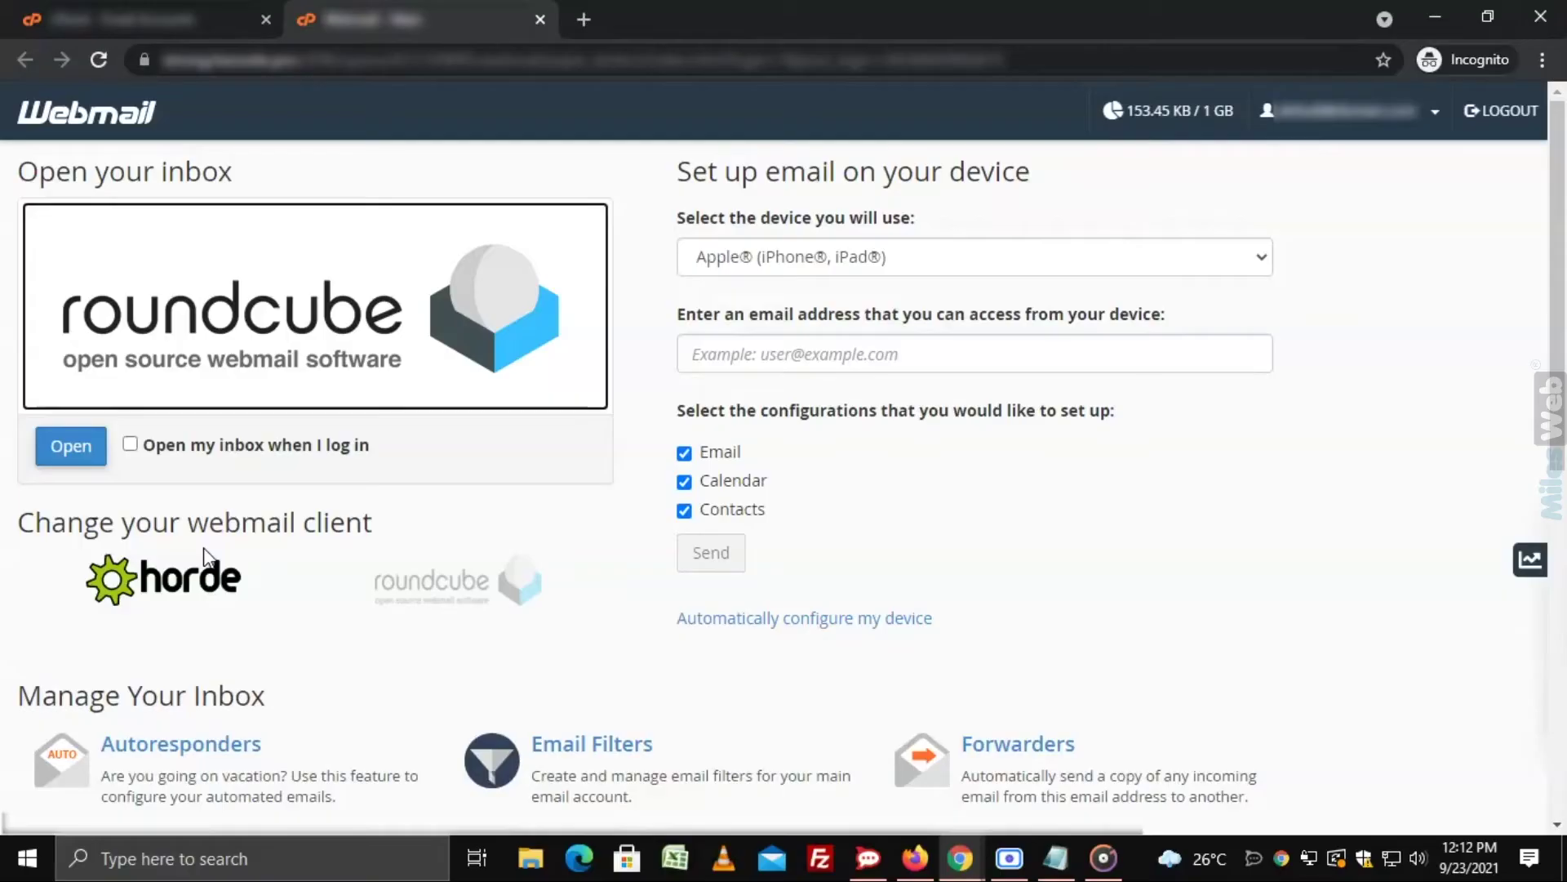
click(204, 570)
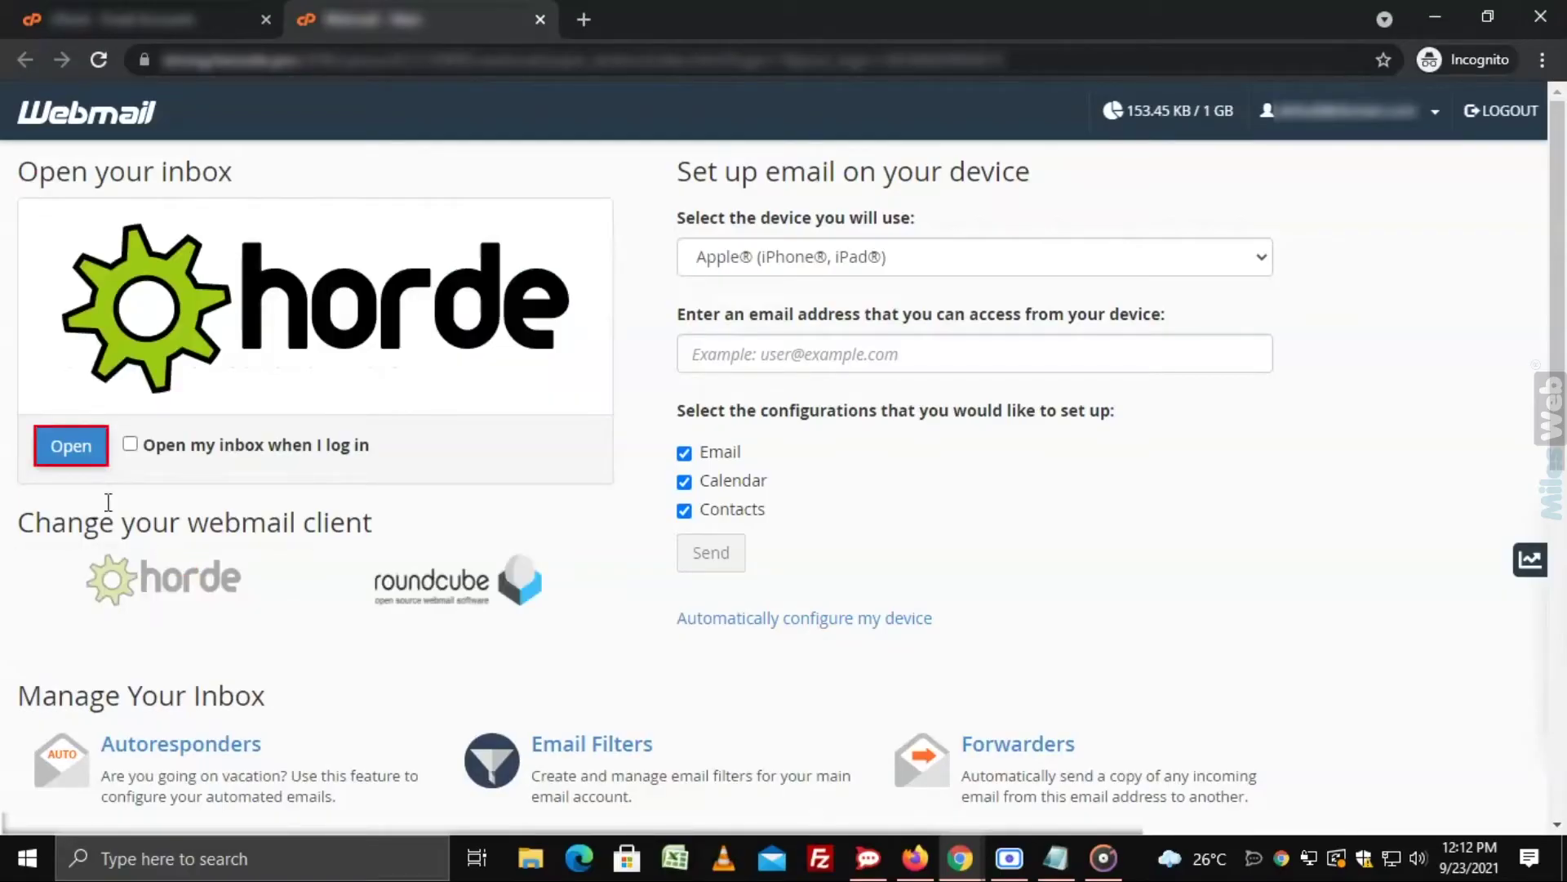
click(76, 453)
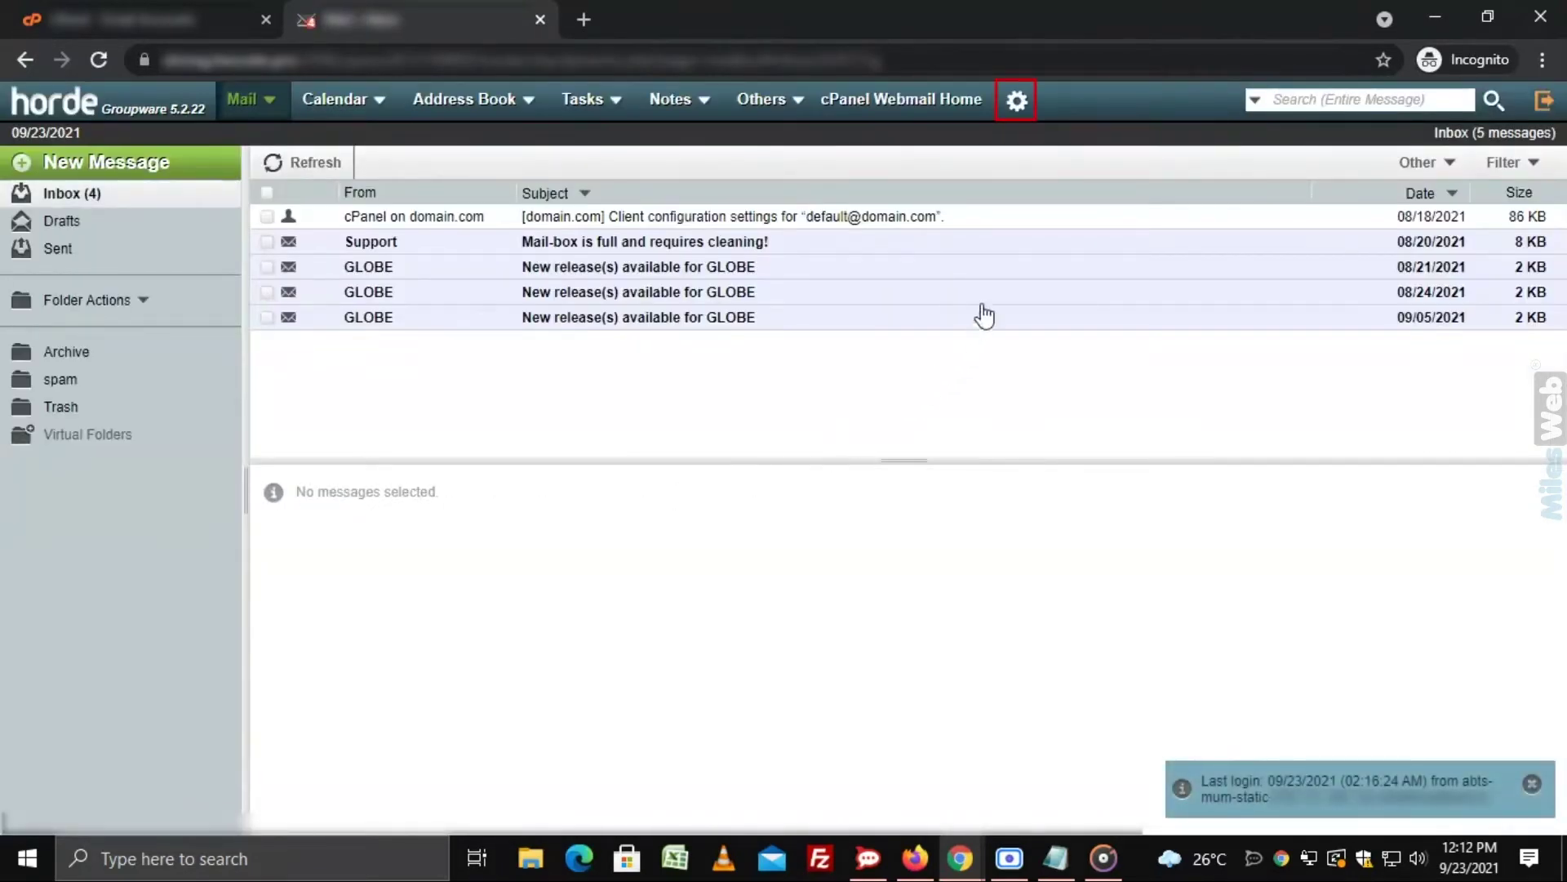
Open the Personal Information settings in the mail preferences and fill in the account's e-mail as the From address
click(1018, 103)
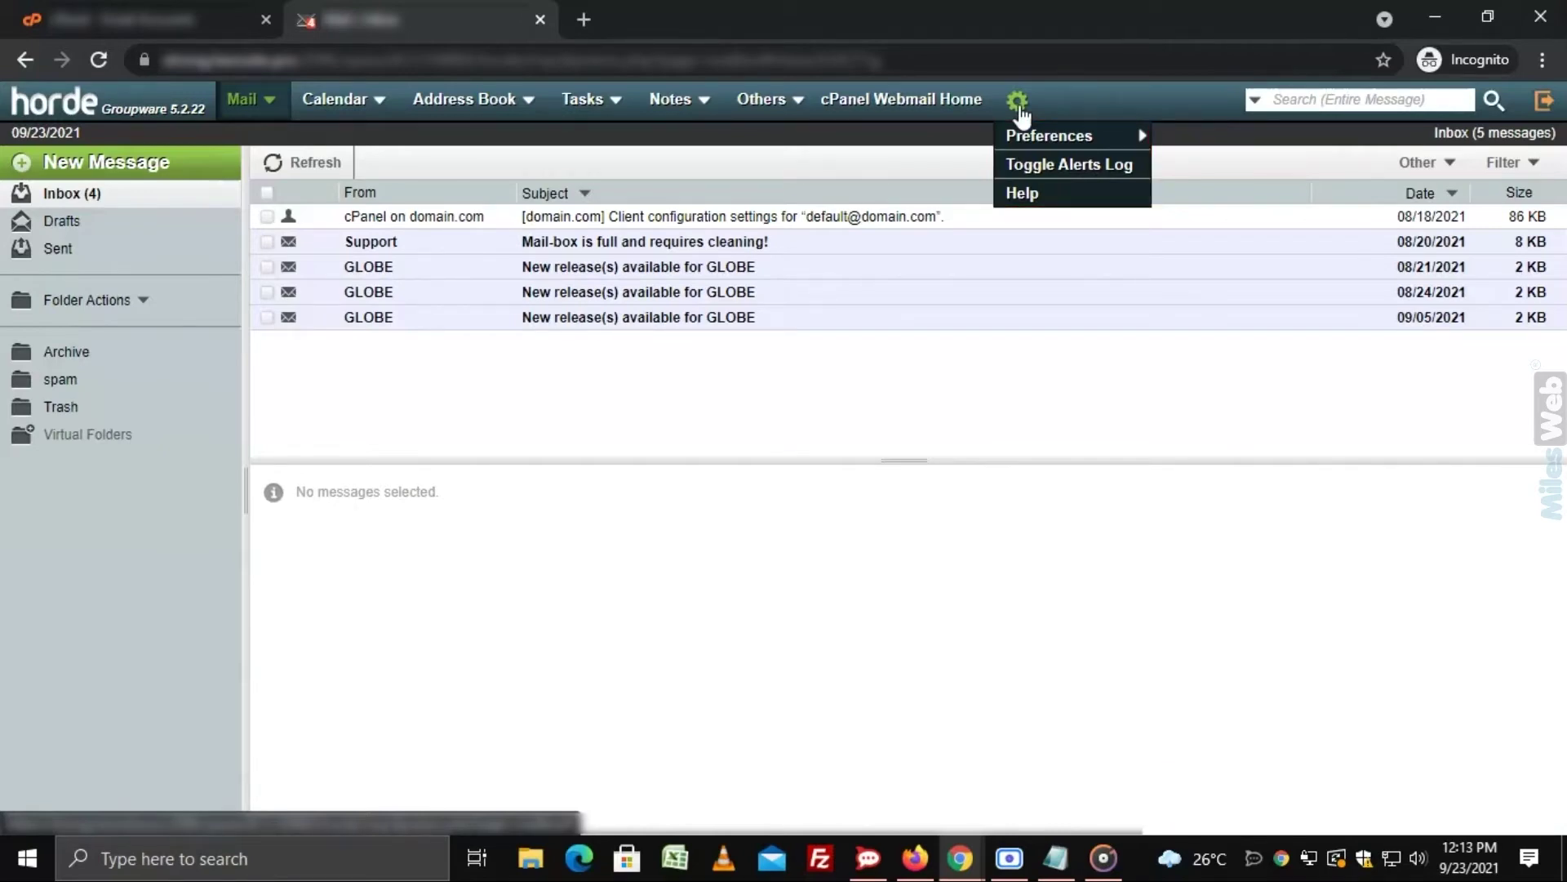
mouse_move(1024, 135)
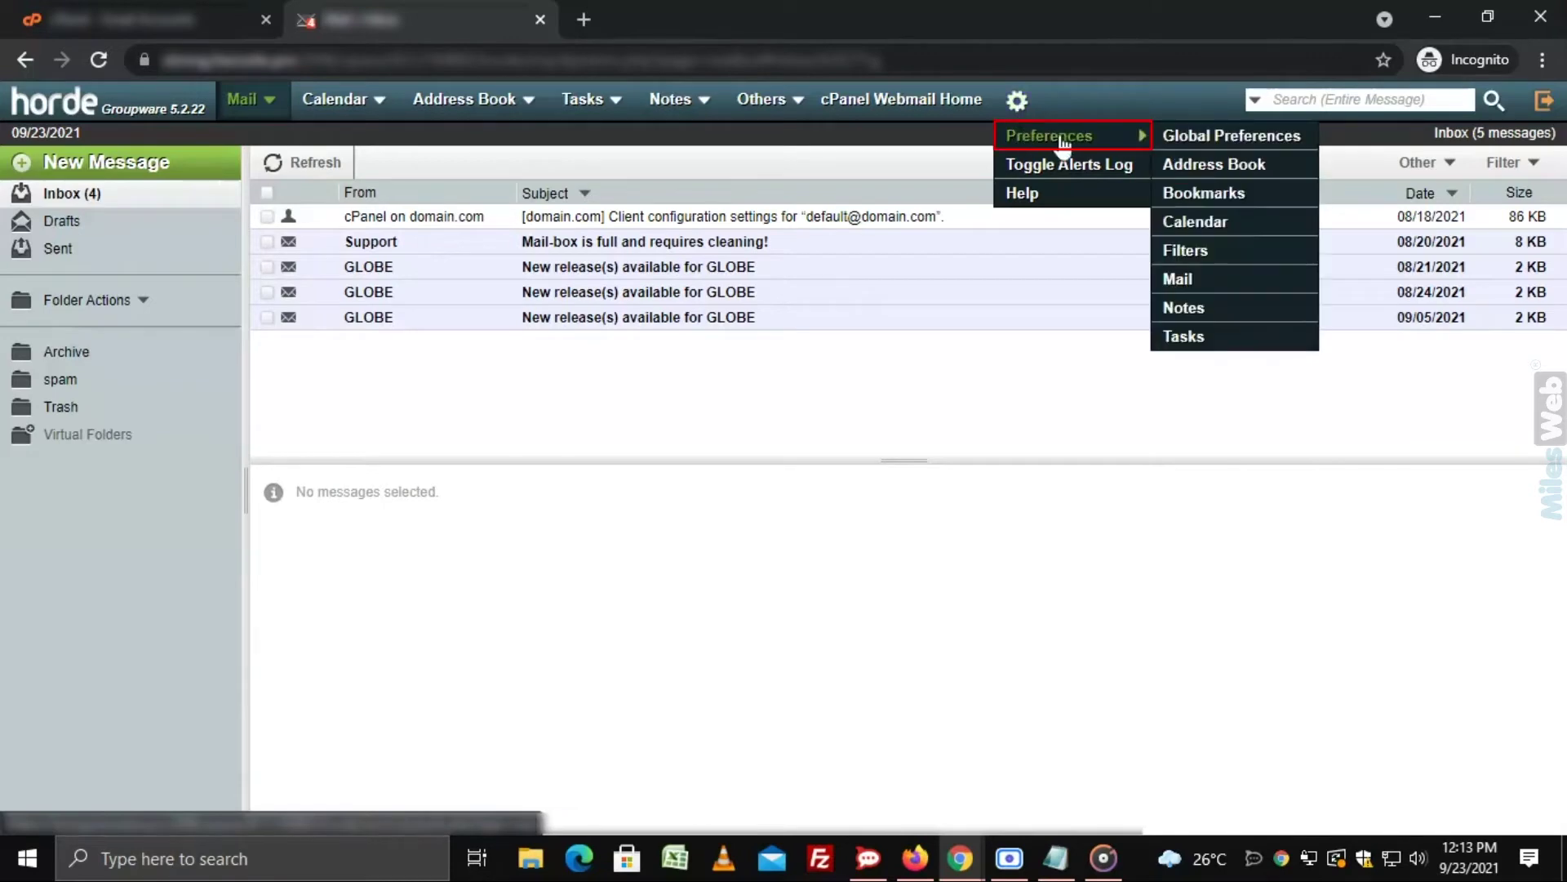
click(1221, 279)
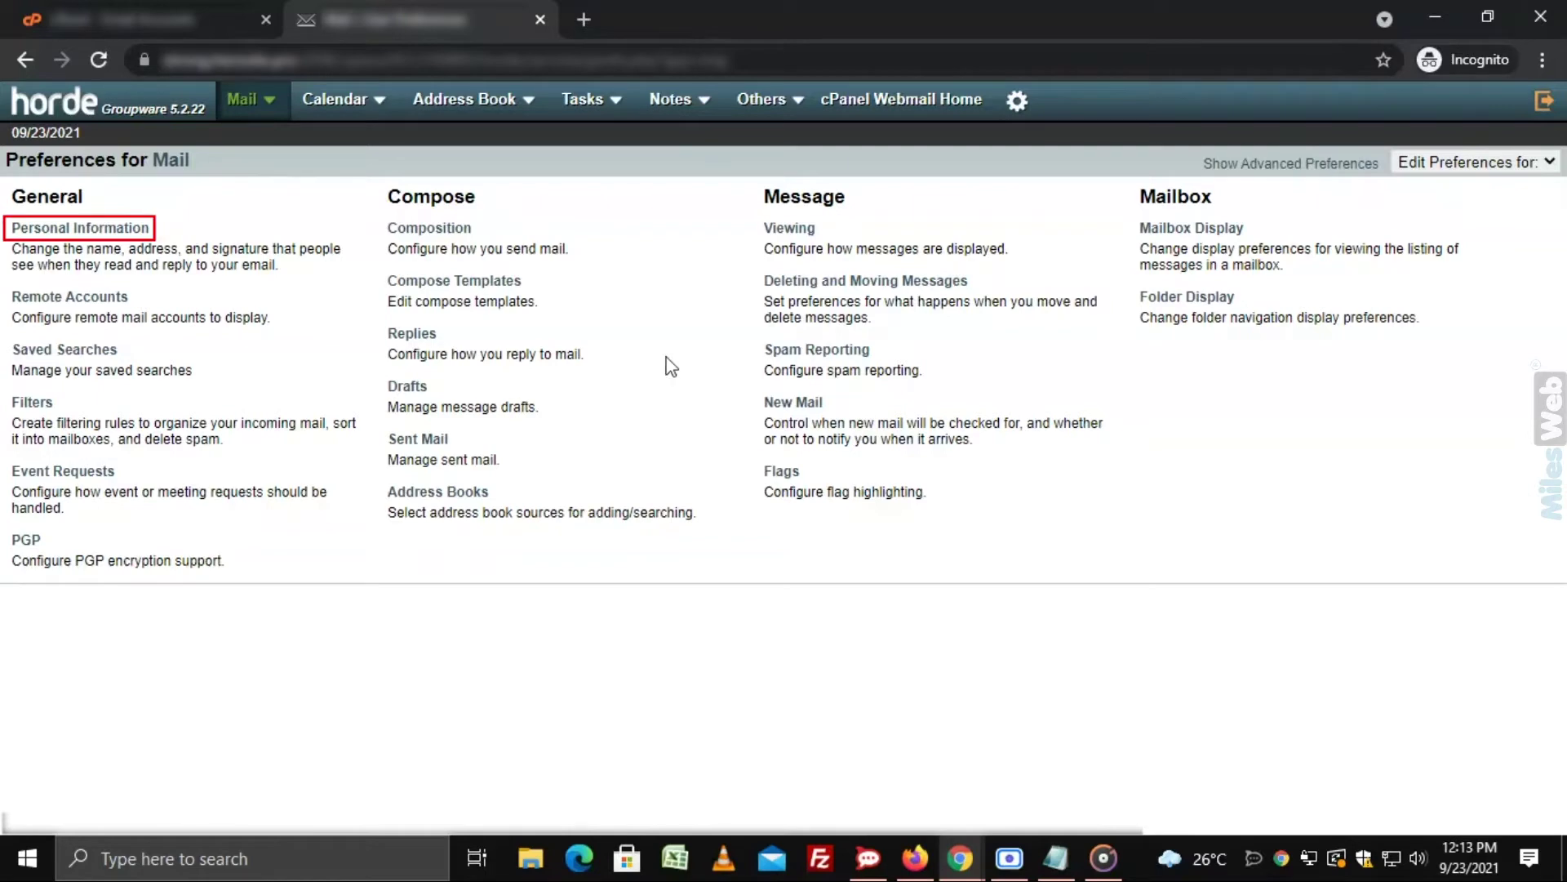
click(135, 232)
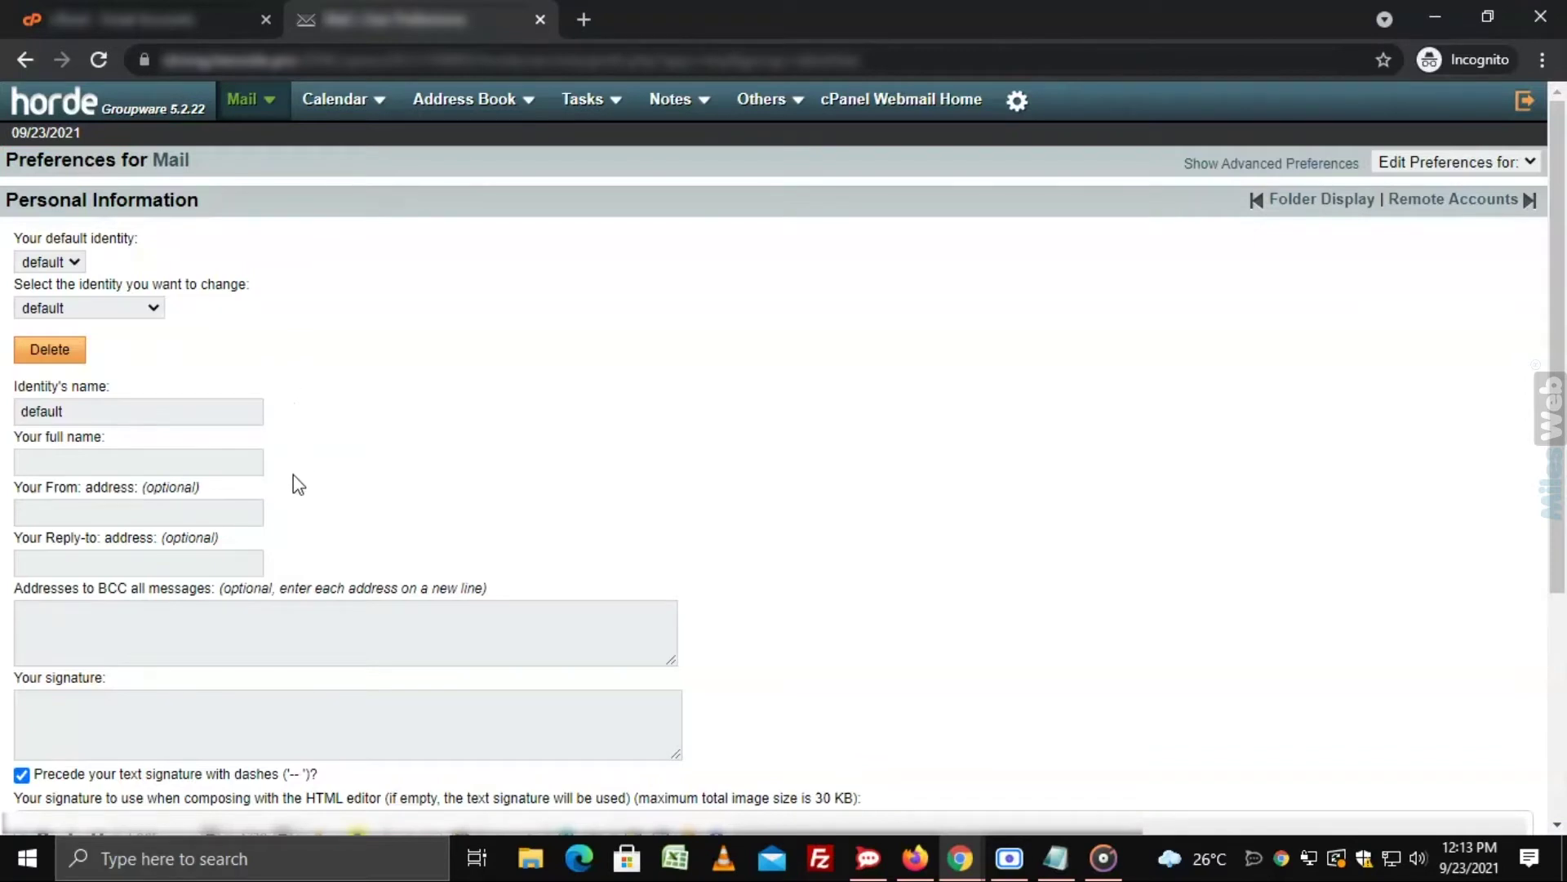
click(251, 516)
key(ctrl+v)
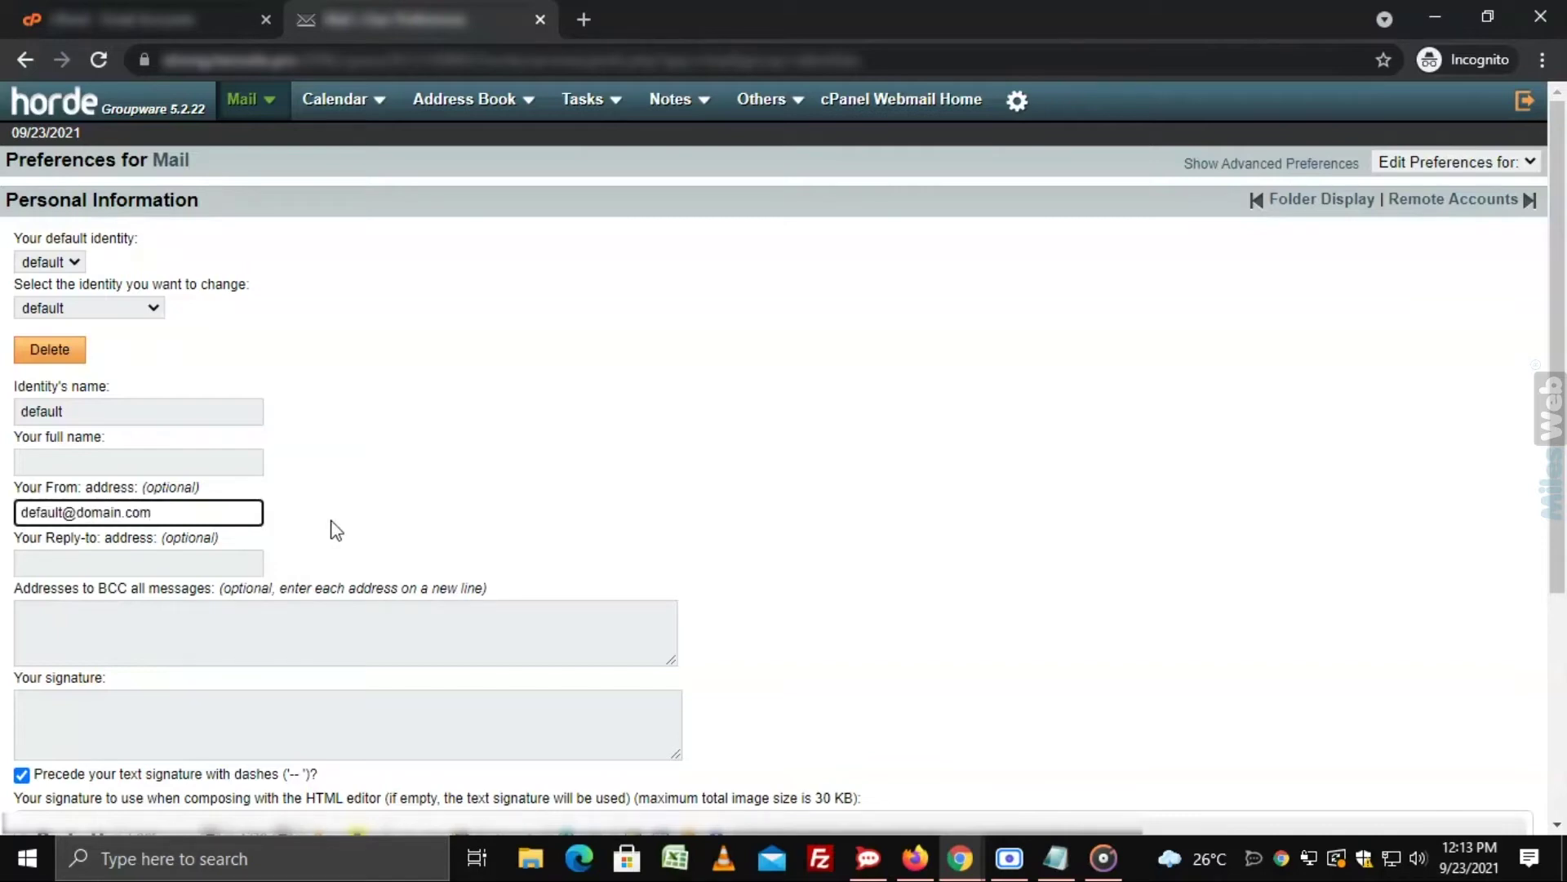
Write "Regards," in the signature for the HTML editor and start a new line below it
scroll(334, 529, down, 4)
click(279, 577)
text(Re)
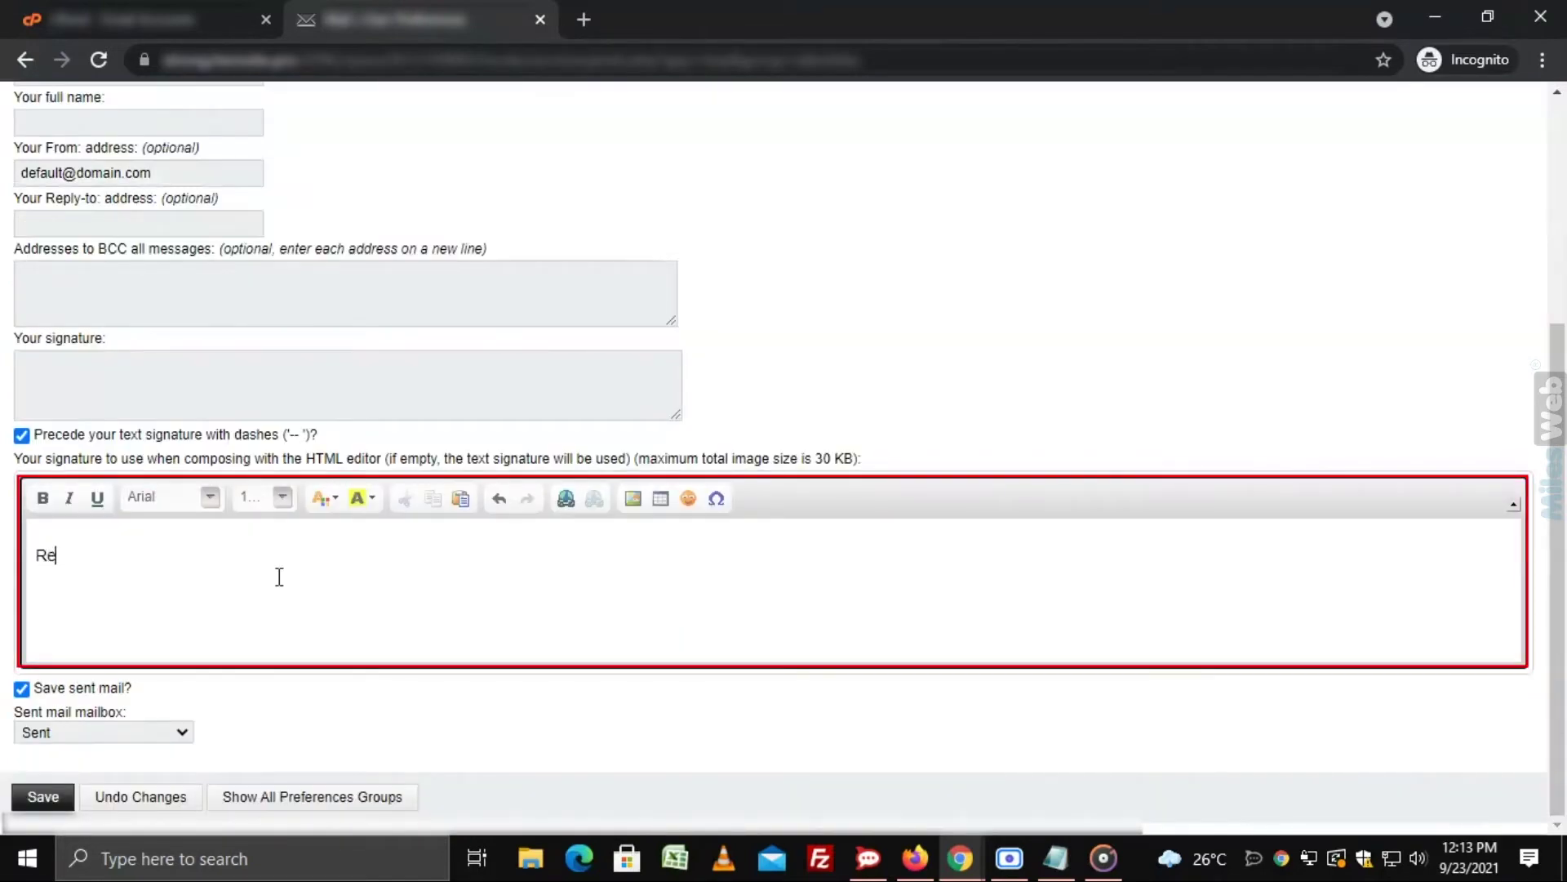
text(gards,)
key(Return)
key(Return)
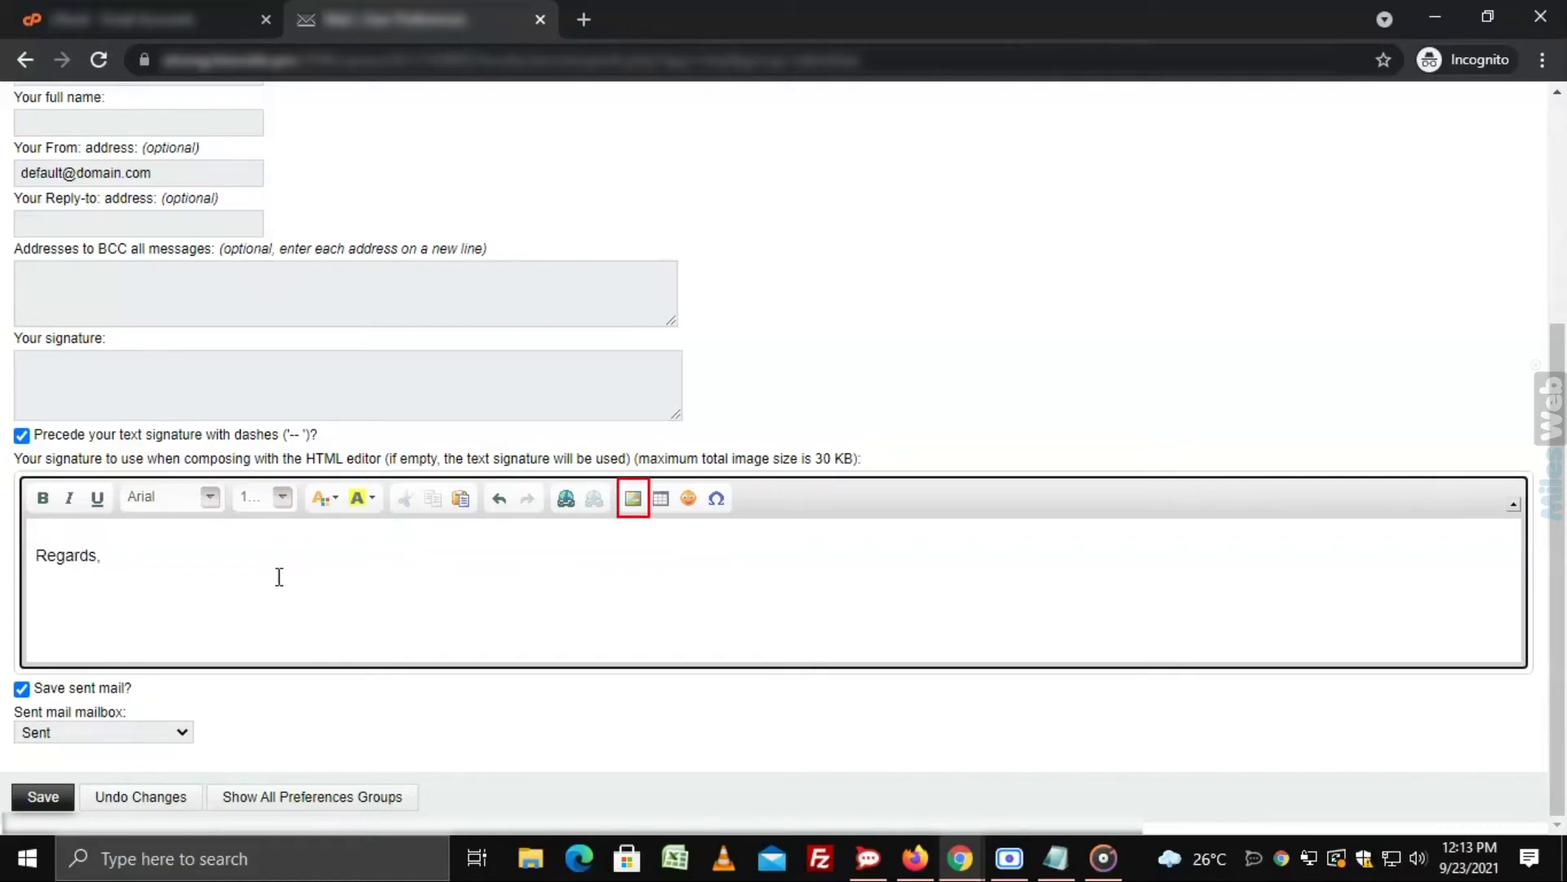
Upload the image Webmail Signature.jpg from the desktop into the HTML signature below "Regards," and save the personal information
click(634, 500)
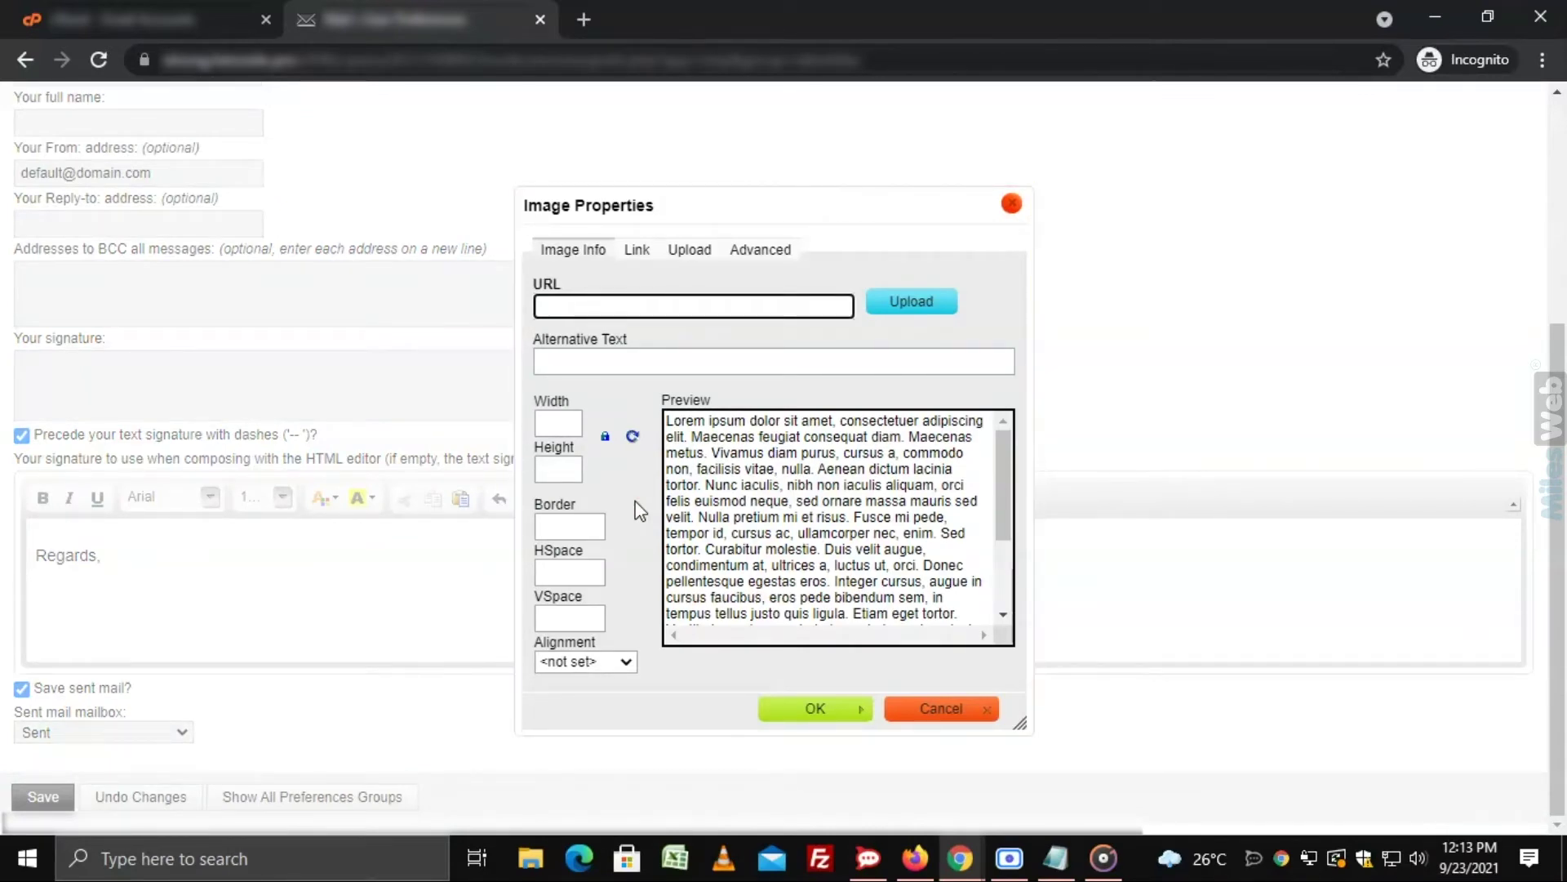
click(905, 314)
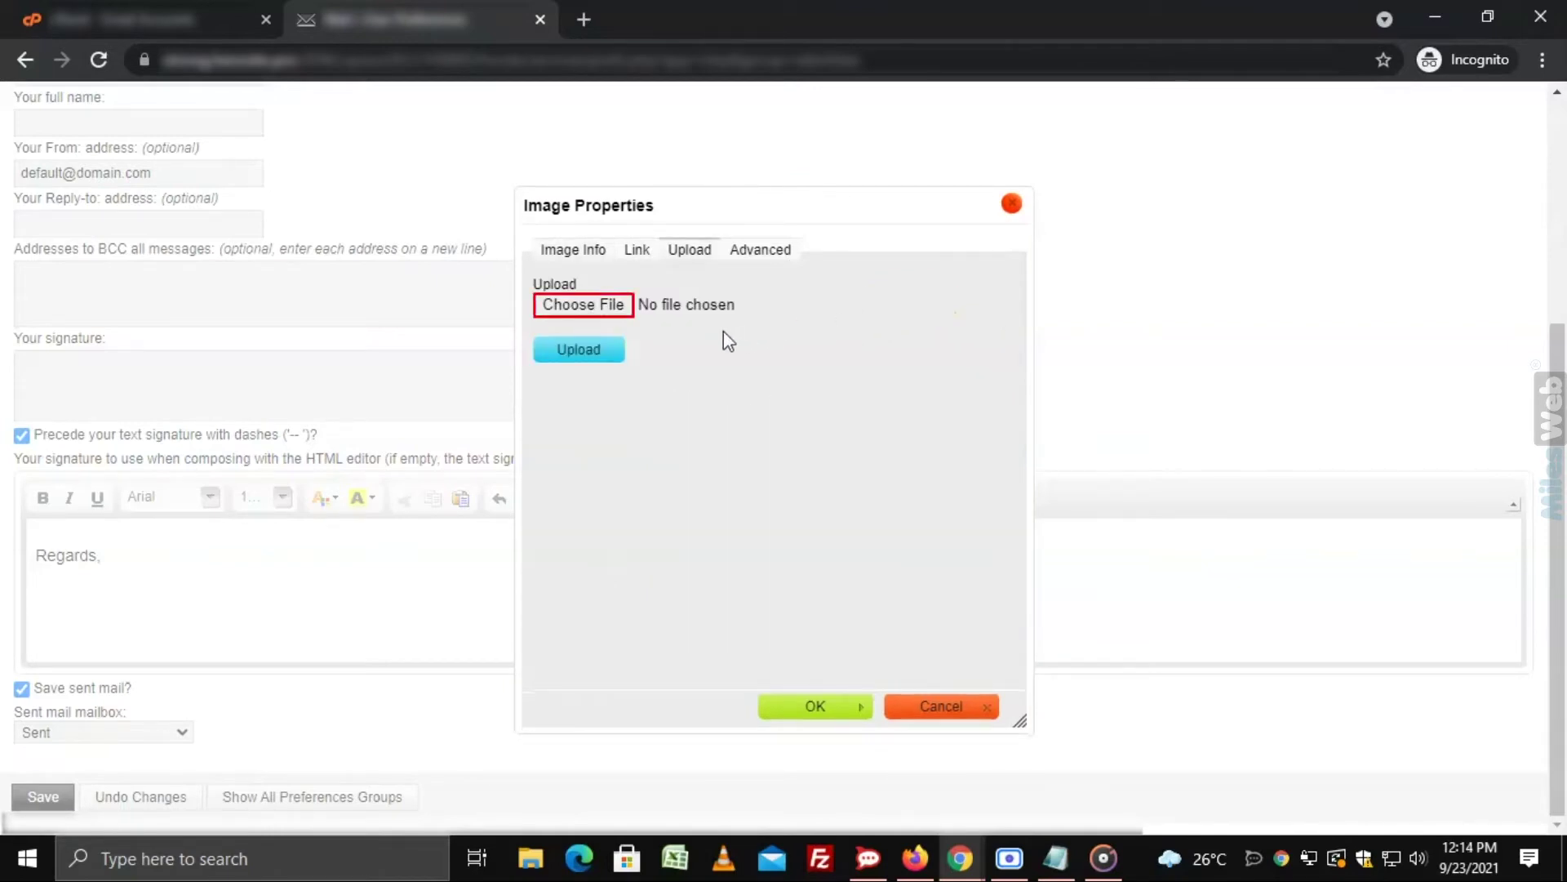
click(624, 309)
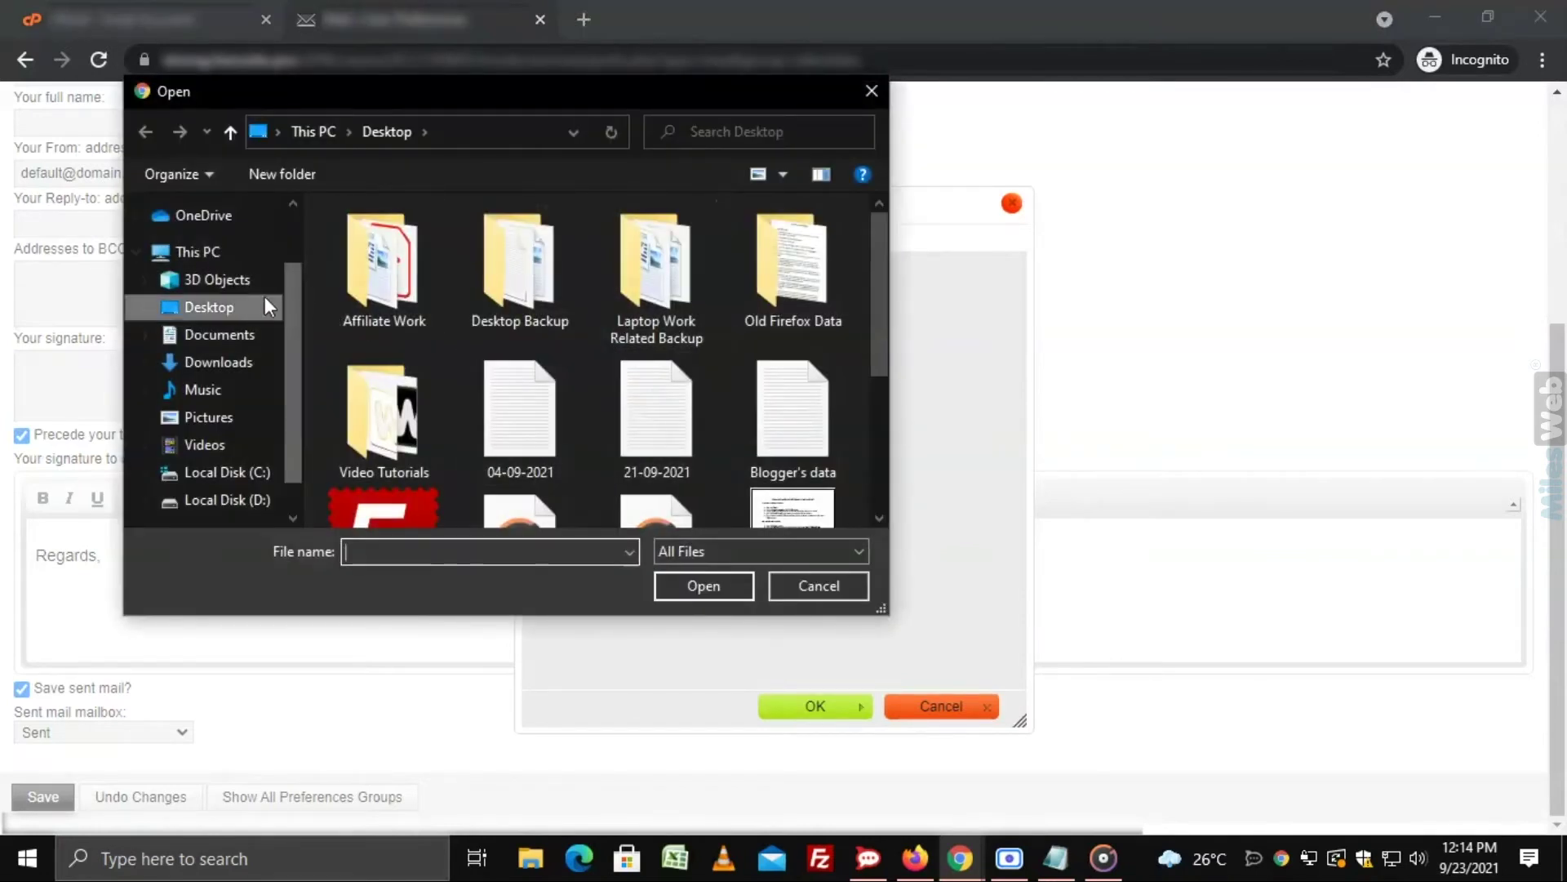
scroll(449, 359, down, 3)
double_click(382, 481)
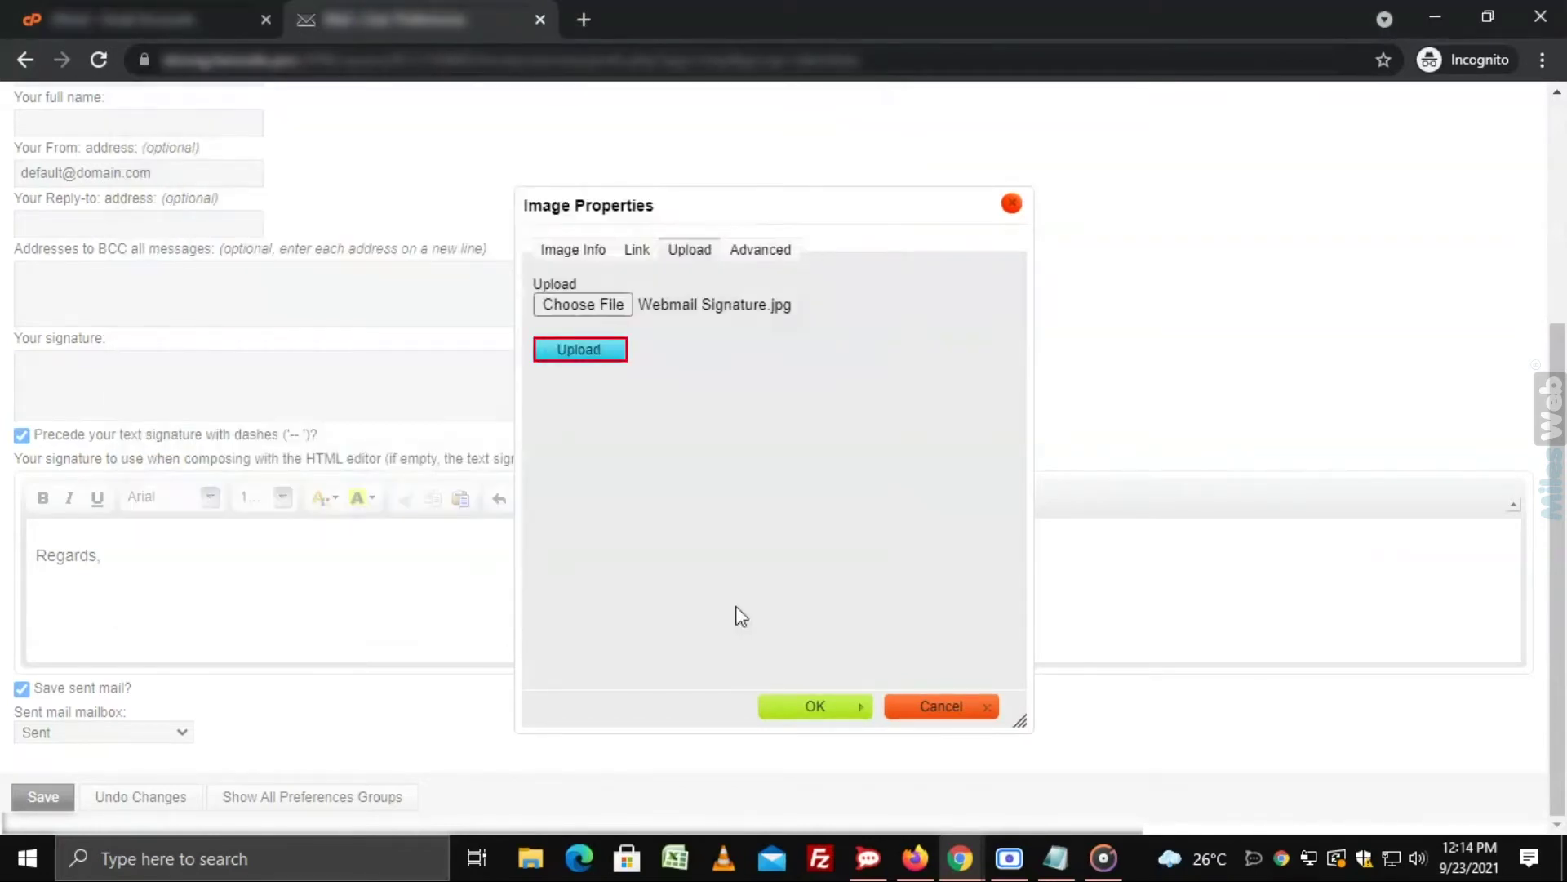
click(582, 351)
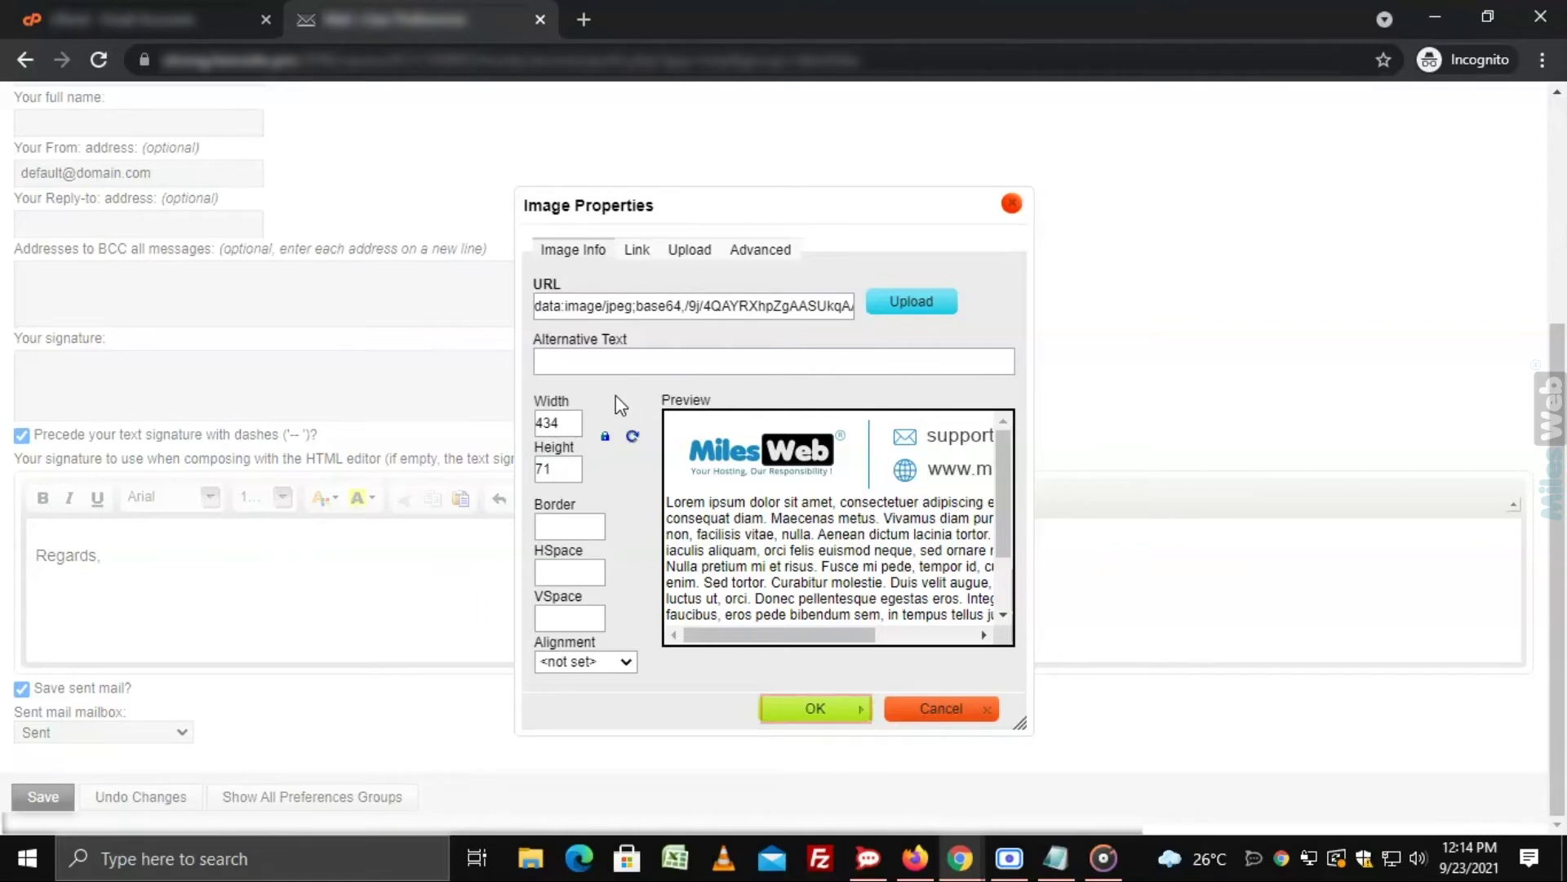
click(796, 711)
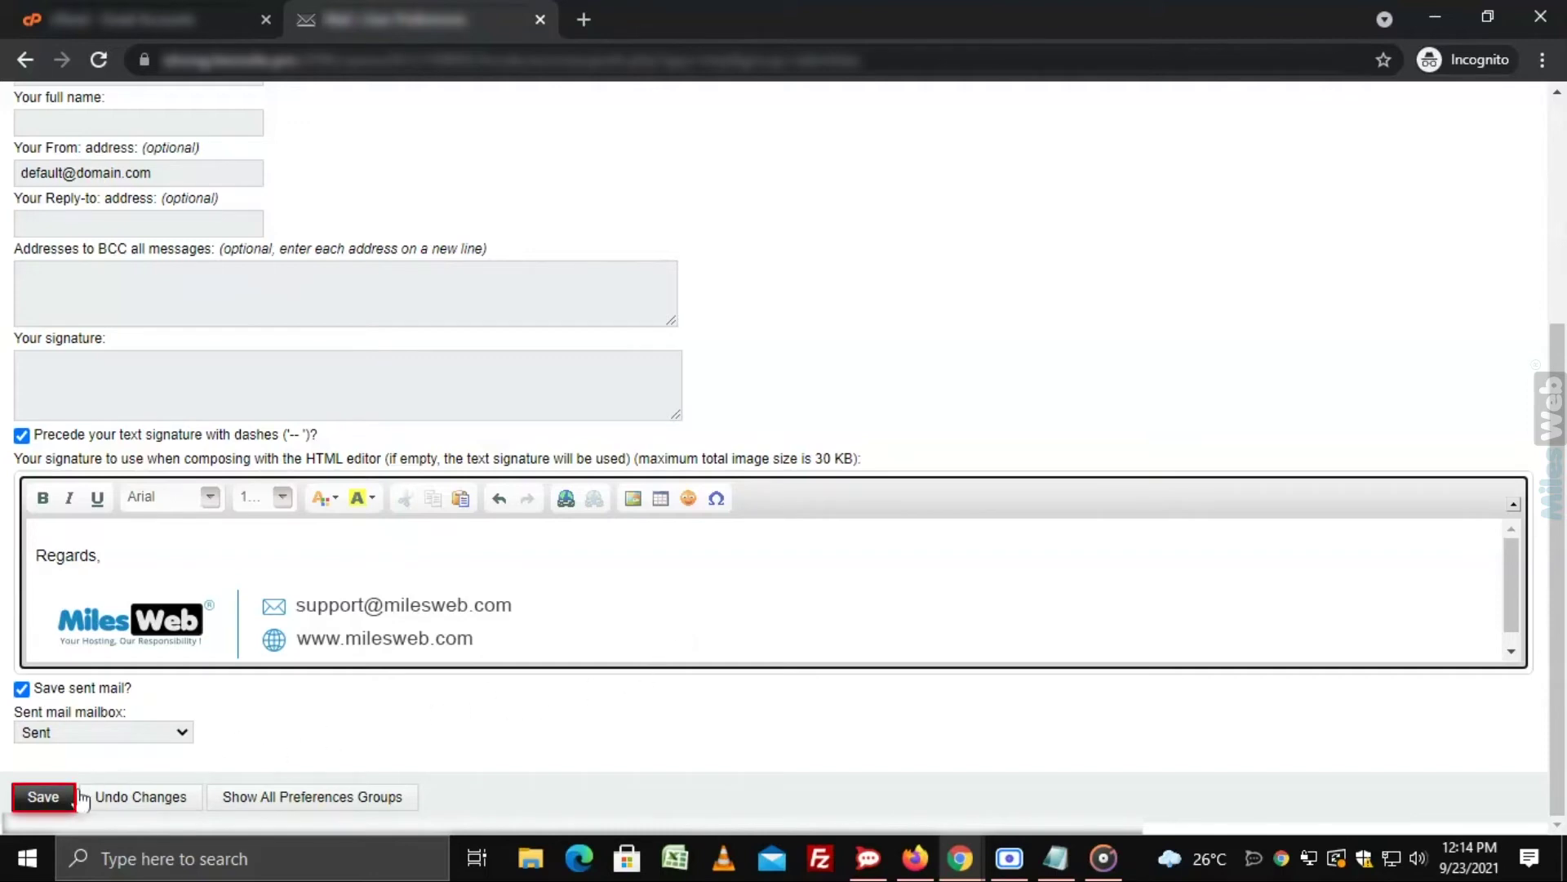
click(56, 800)
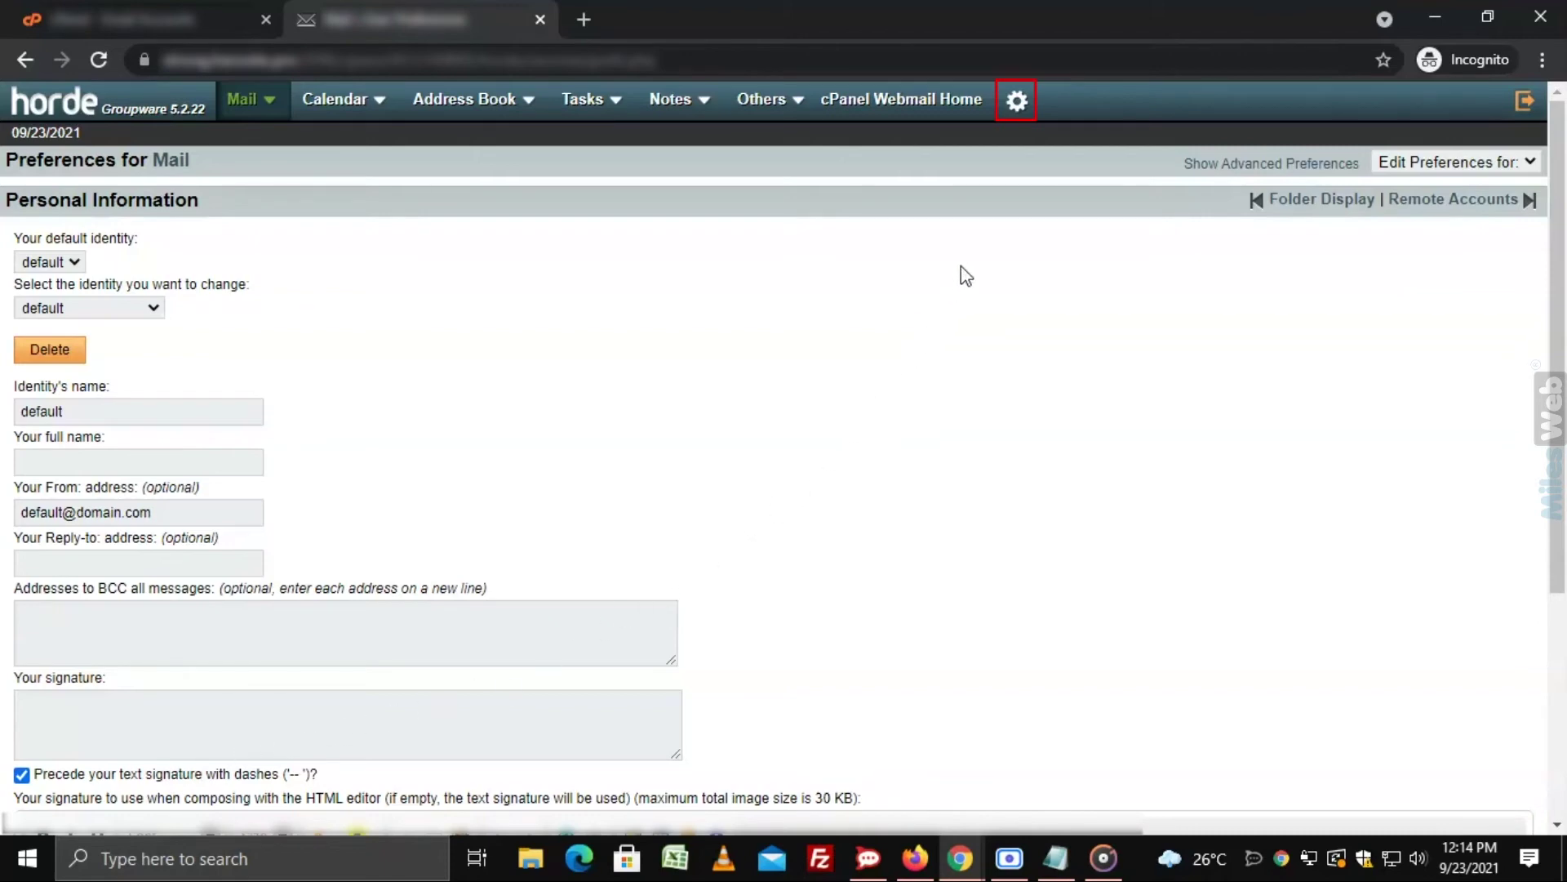
In the mail Composition preferences, set the default compose method to Rich Text (HTML), enable showing the signature on the compose screen, and save
click(1018, 101)
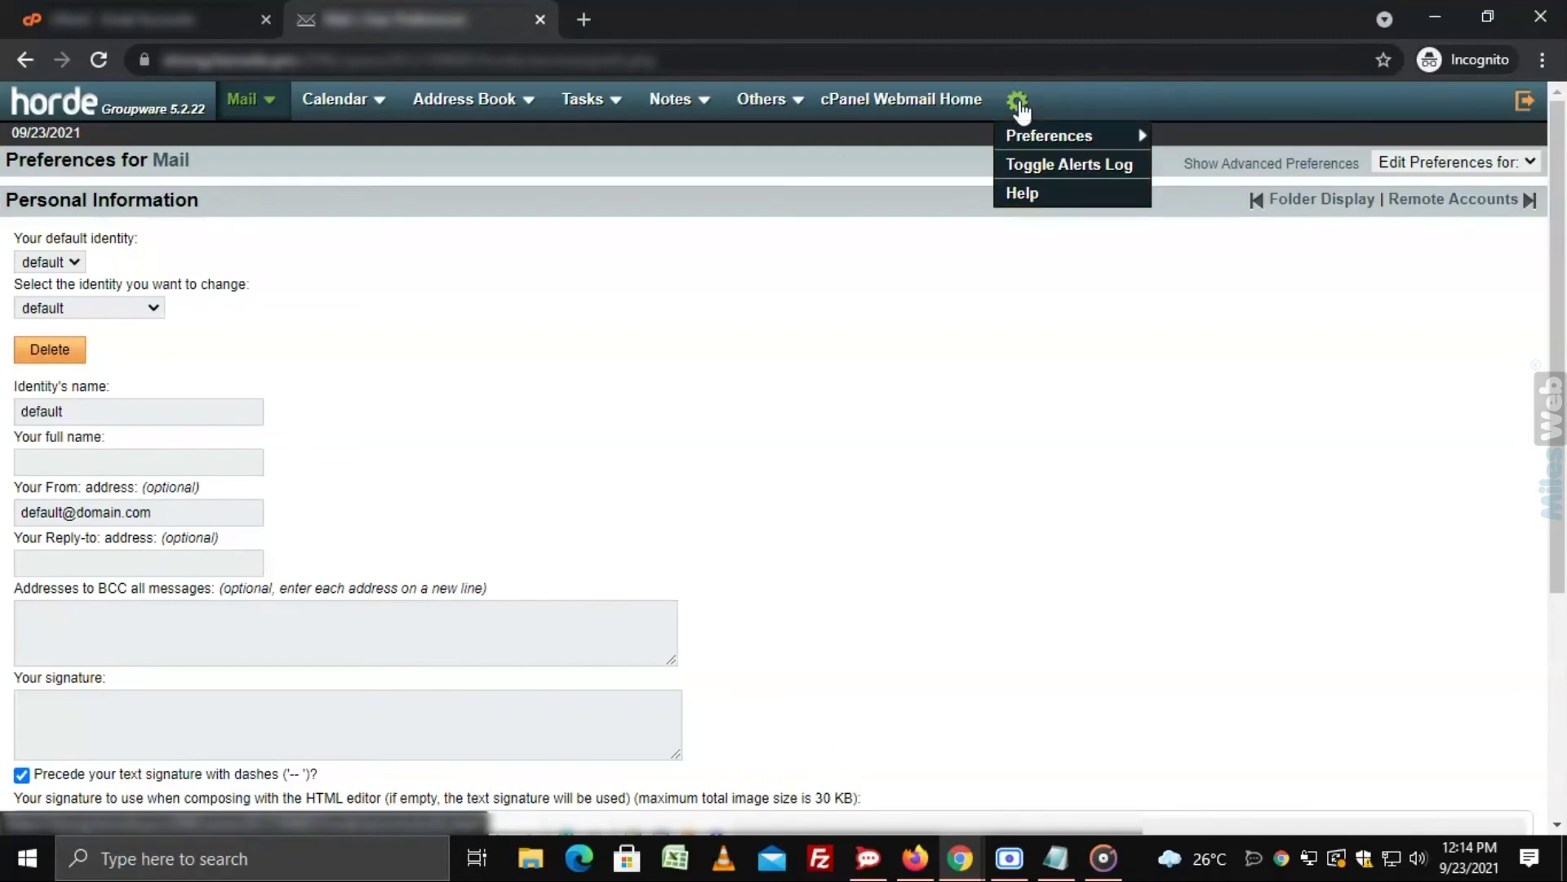
mouse_move(1030, 143)
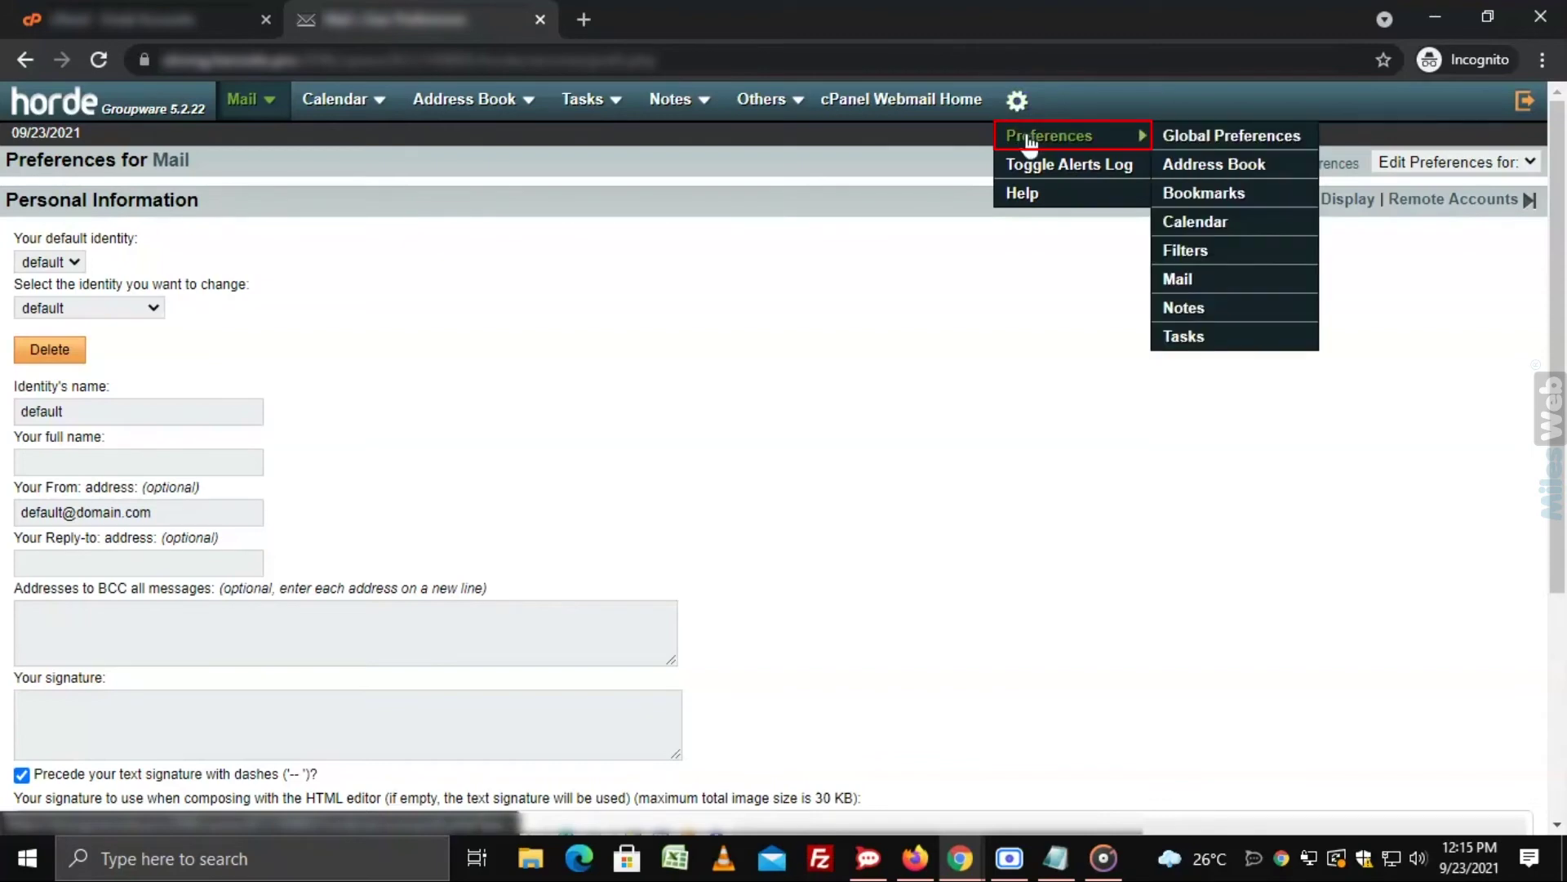
click(1197, 284)
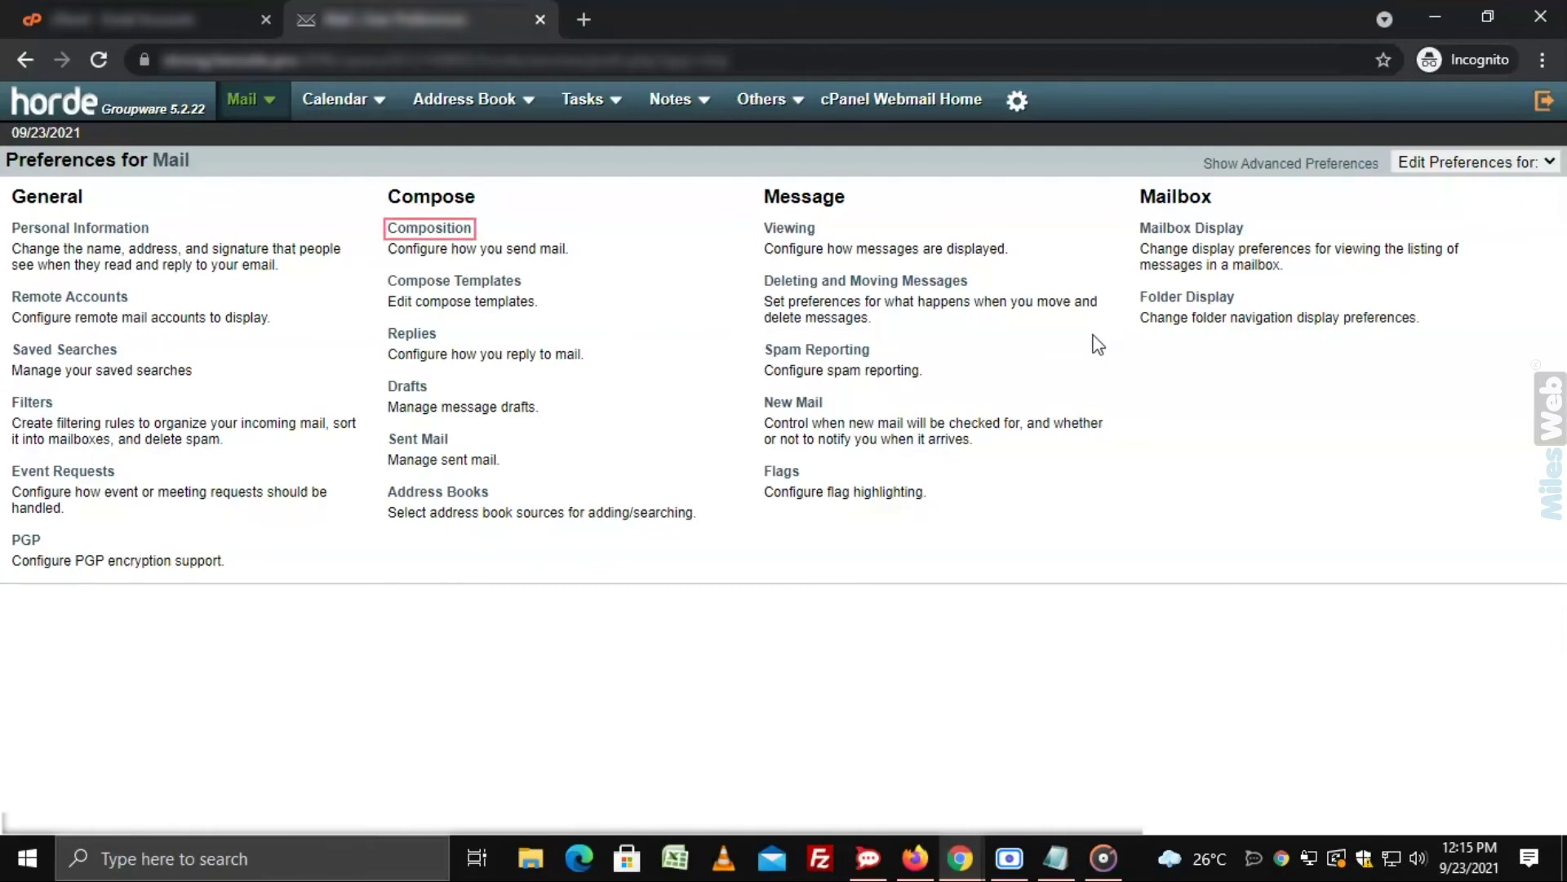
click(457, 235)
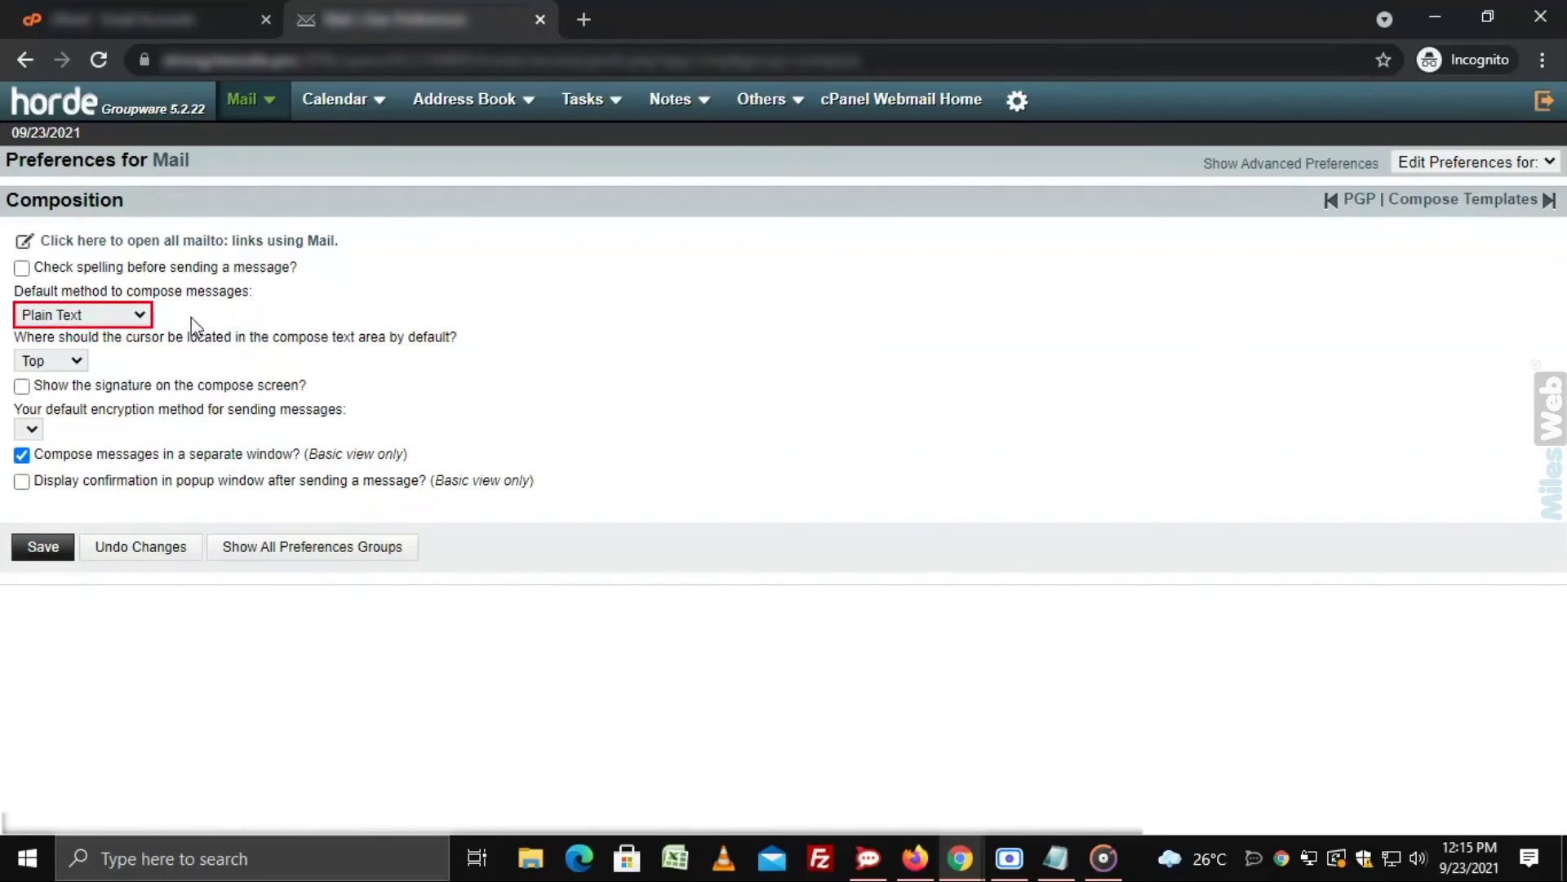
click(131, 315)
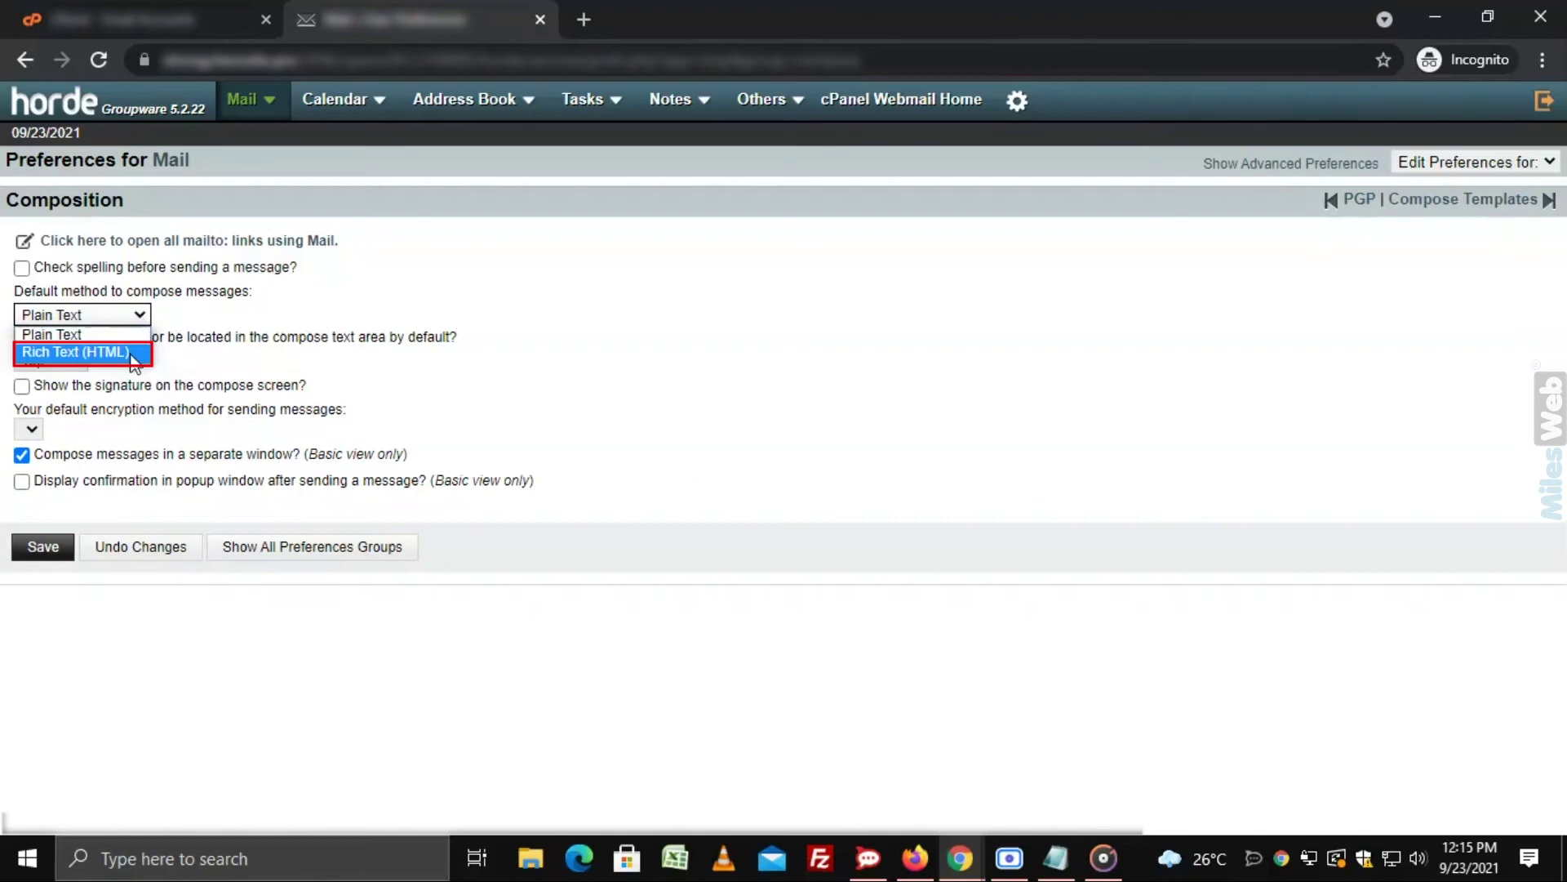
click(133, 354)
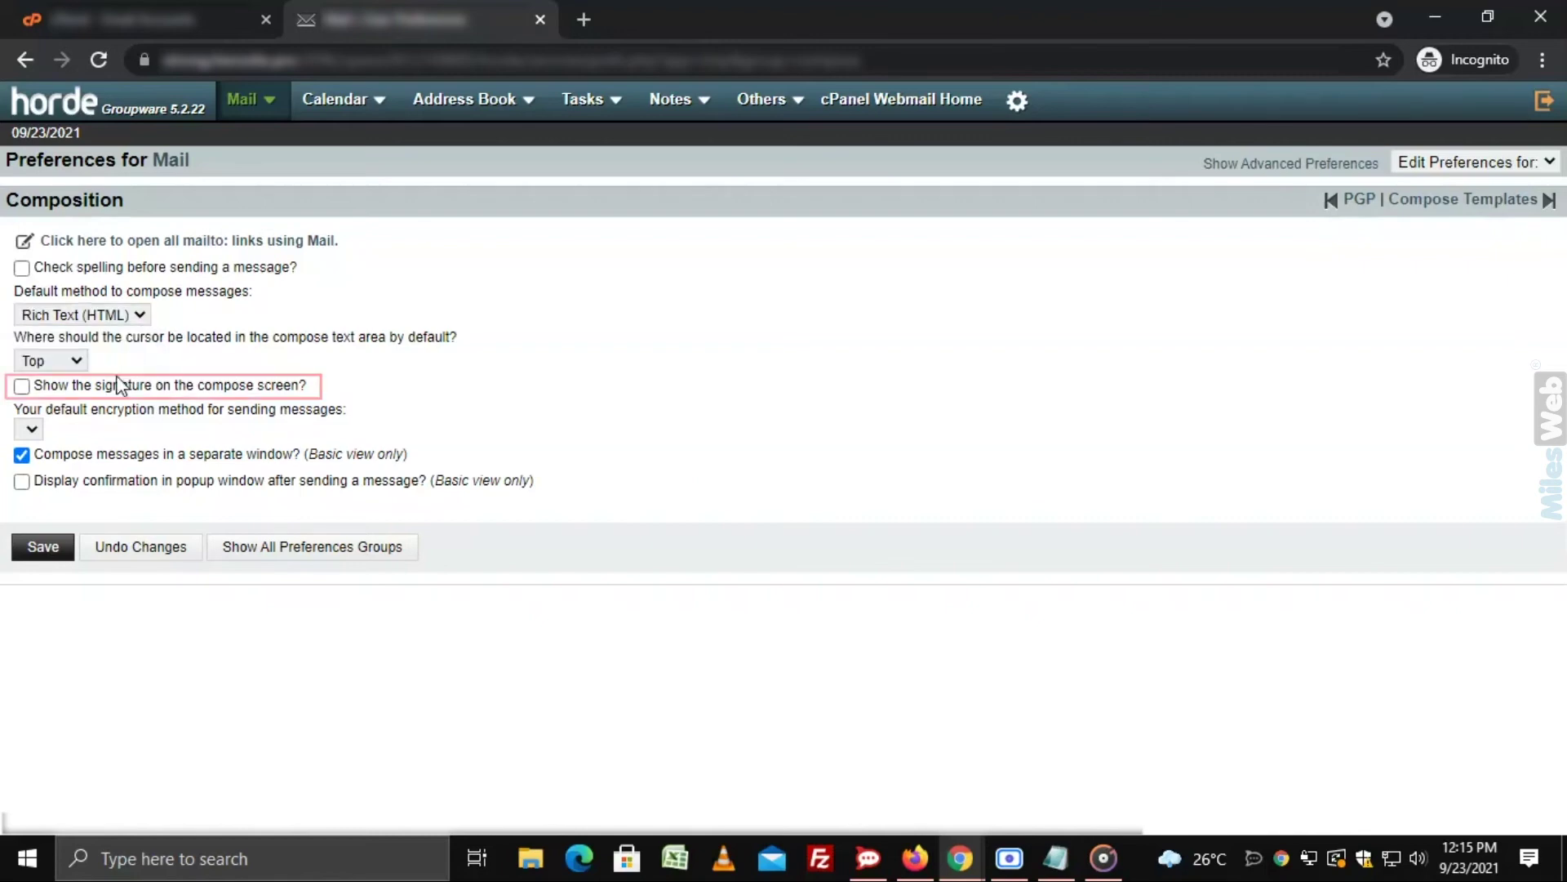
click(22, 387)
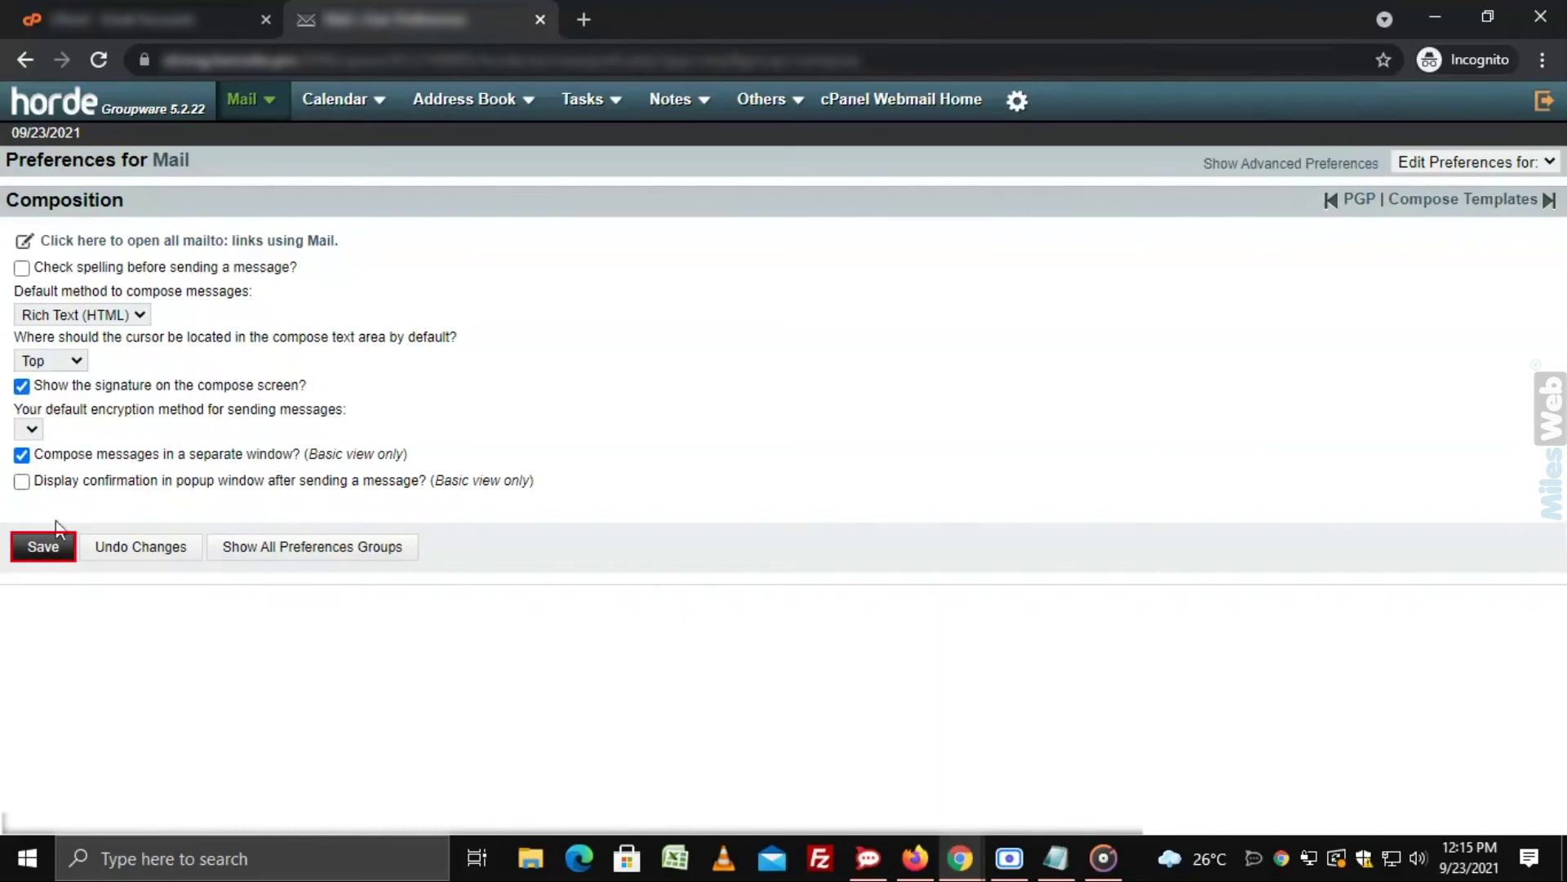
click(44, 547)
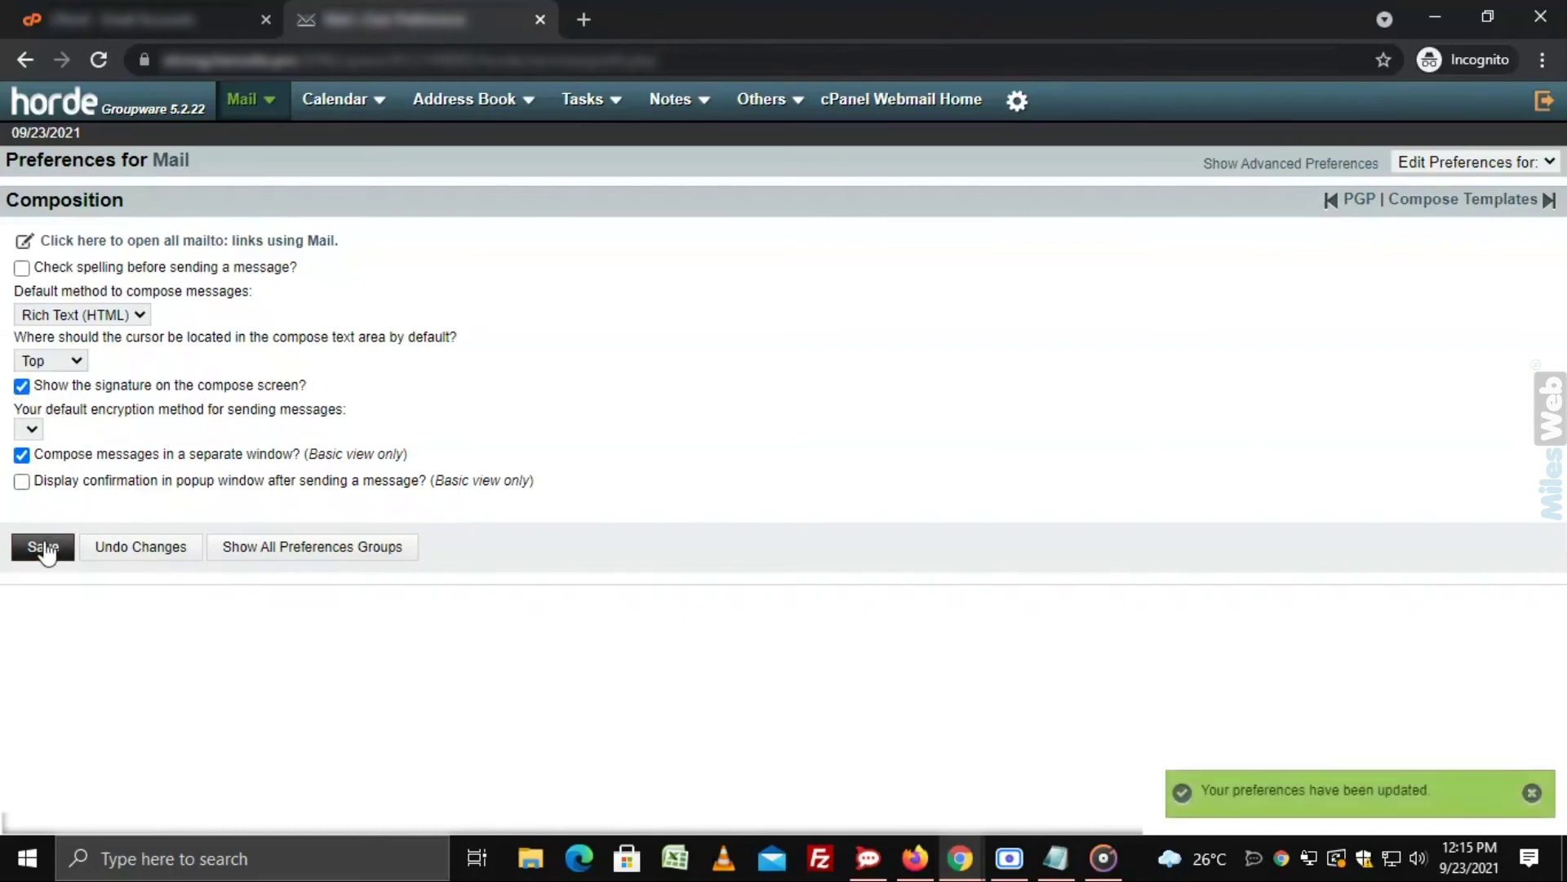
Start a new mail message with HTML composition enabled and examine the signature shown beneath the message body
mouse_move(281, 109)
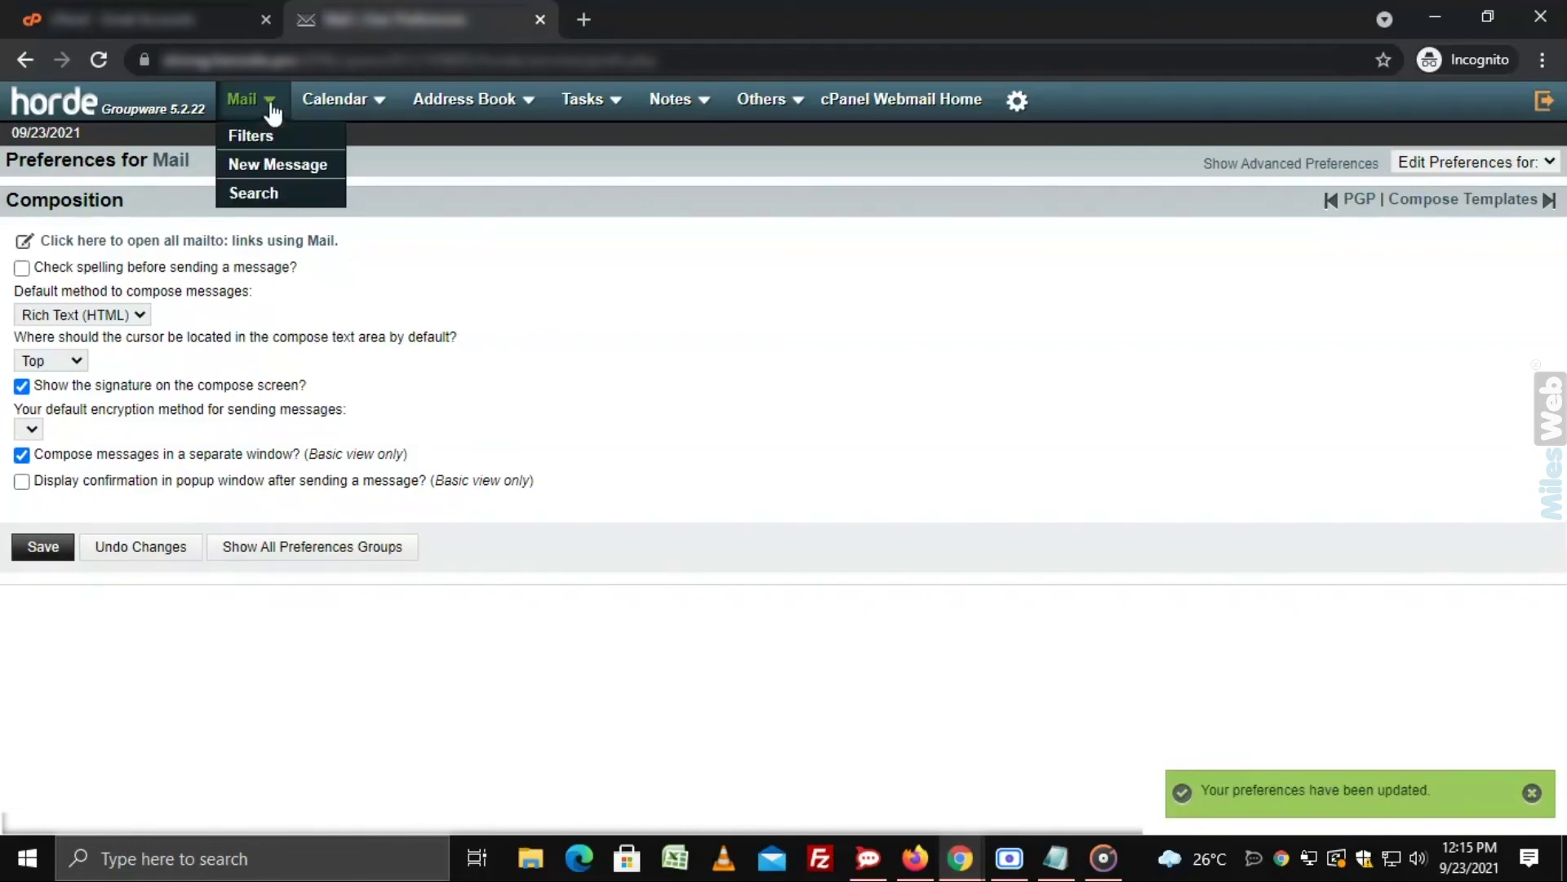
click(266, 157)
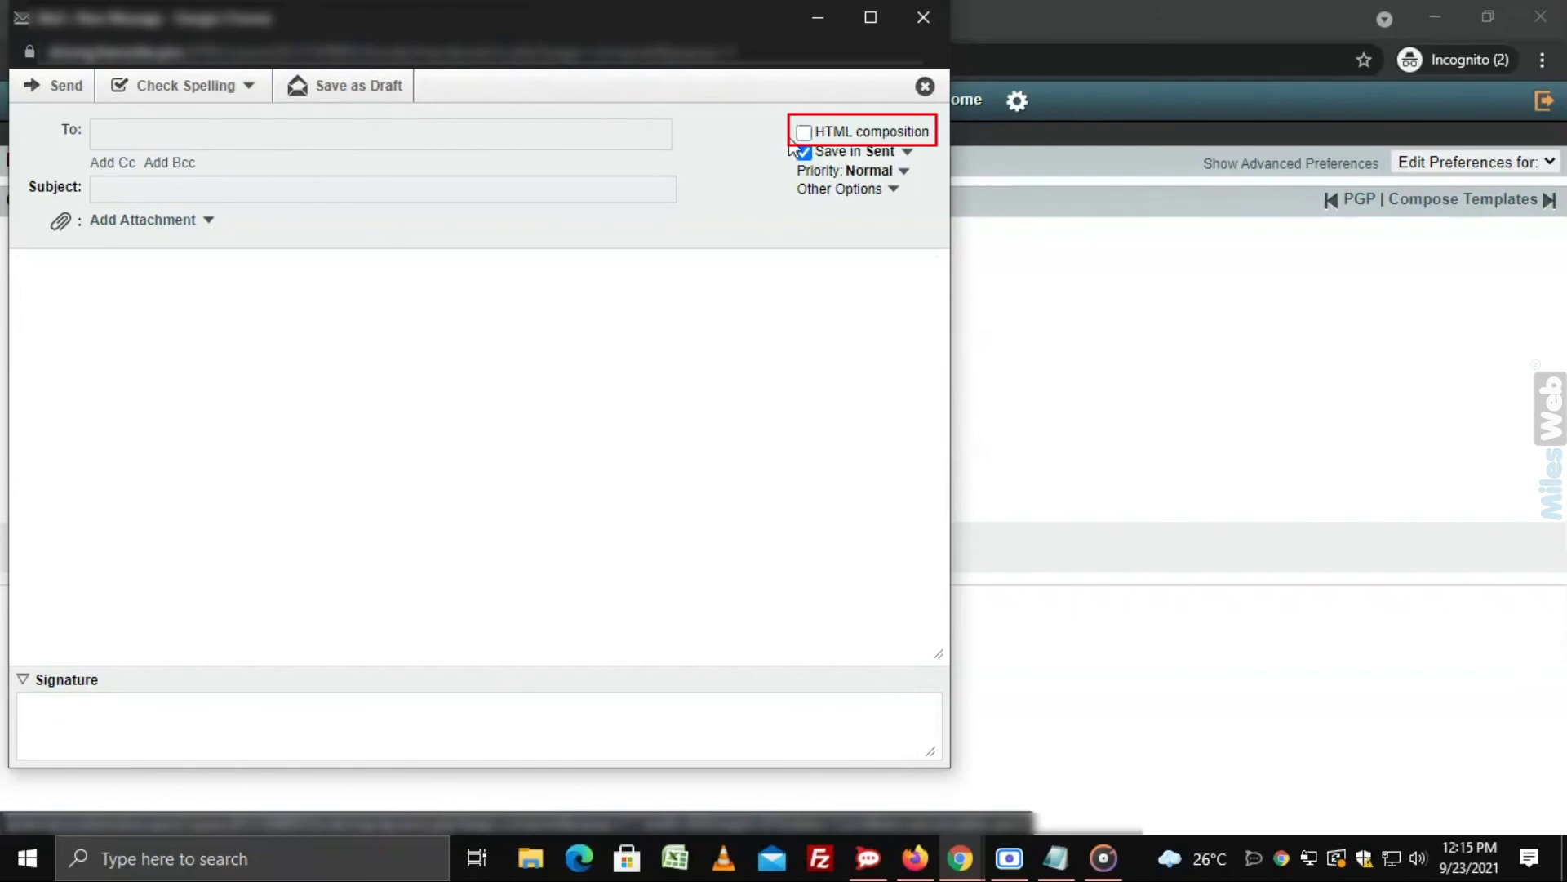
click(804, 132)
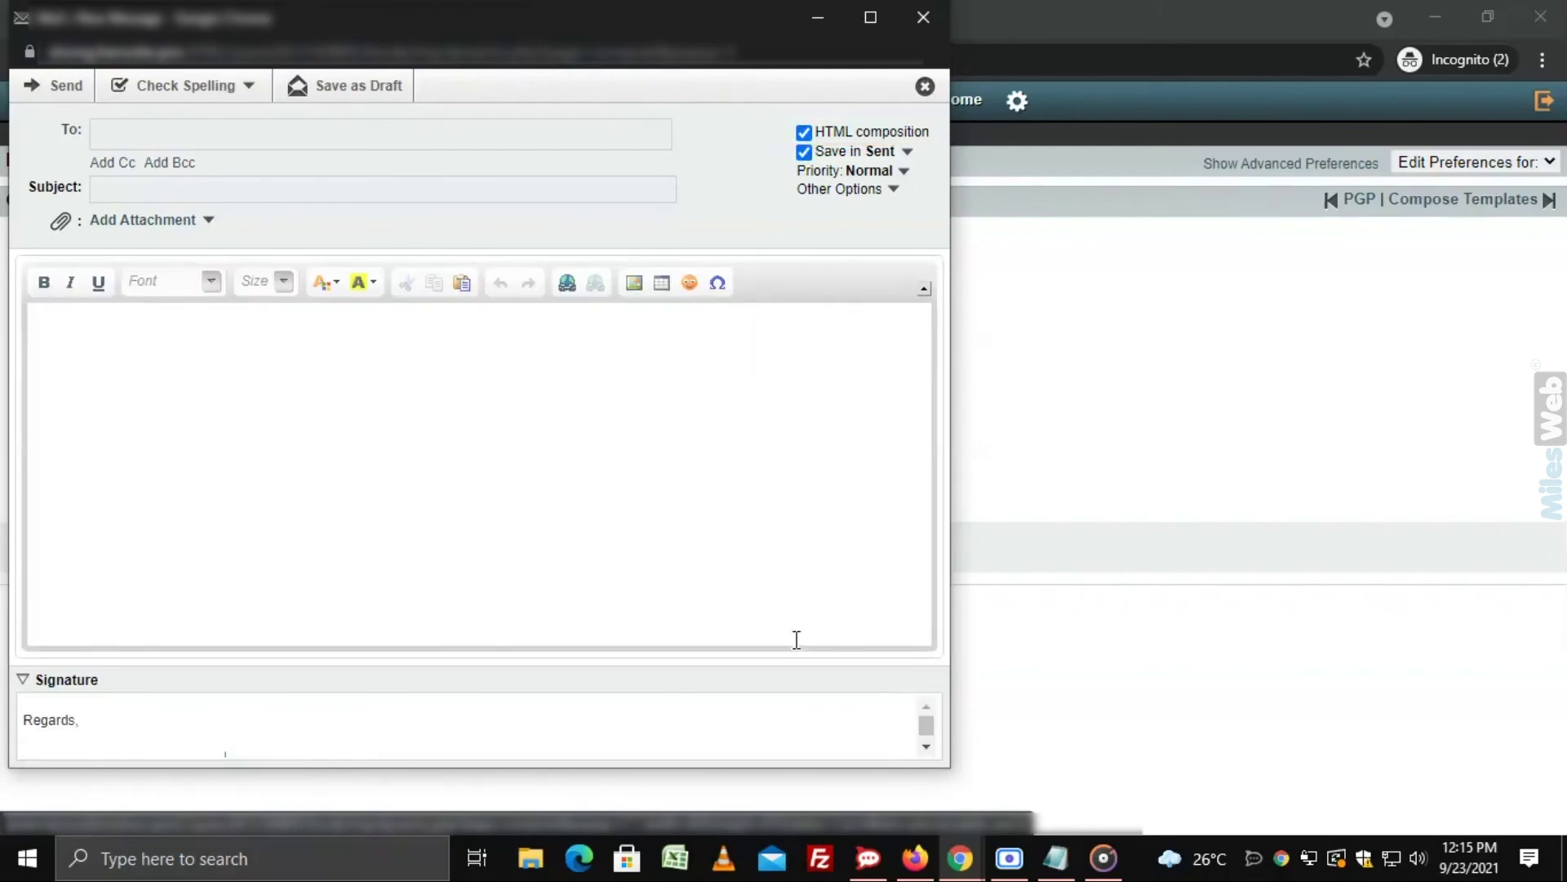
scroll(823, 733, down, 2)
scroll(823, 733, up, 2)
scroll(823, 735, down, 2)
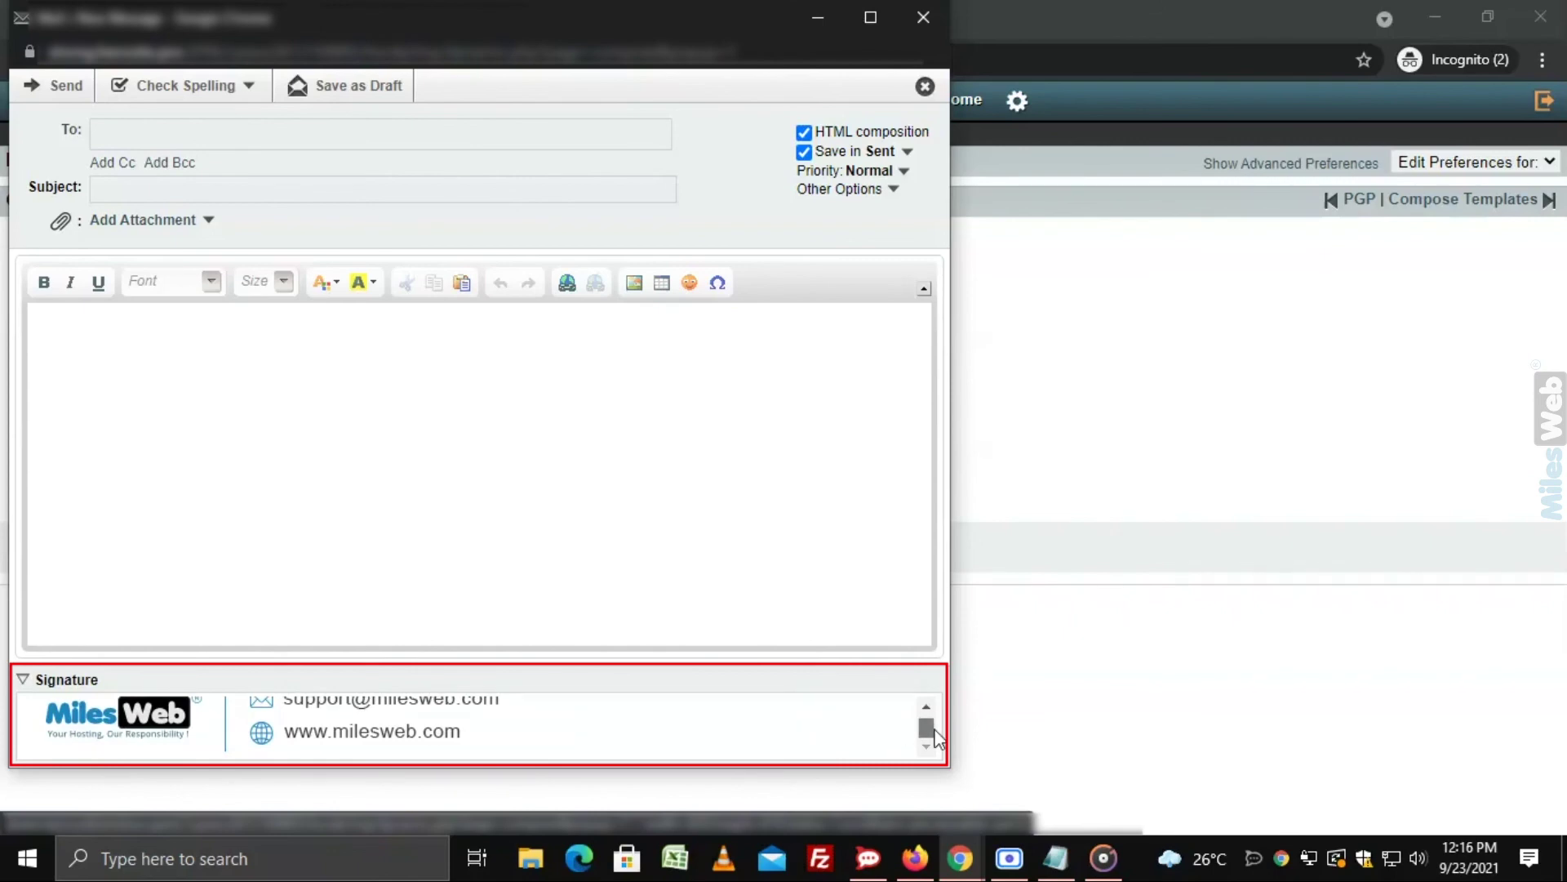
scroll(936, 738, up, 1)
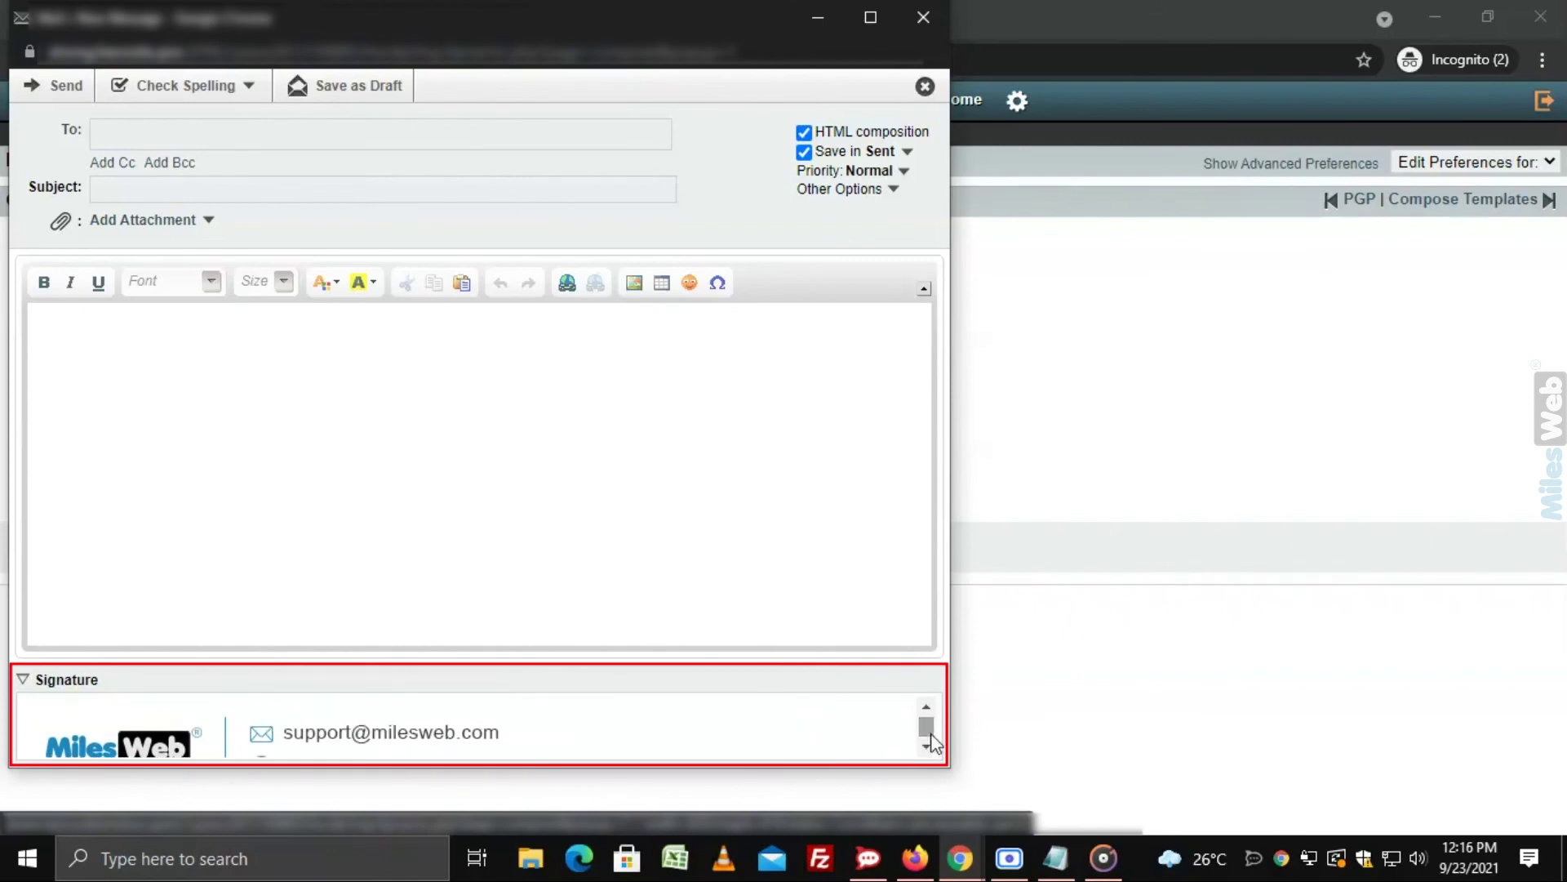
click(931, 744)
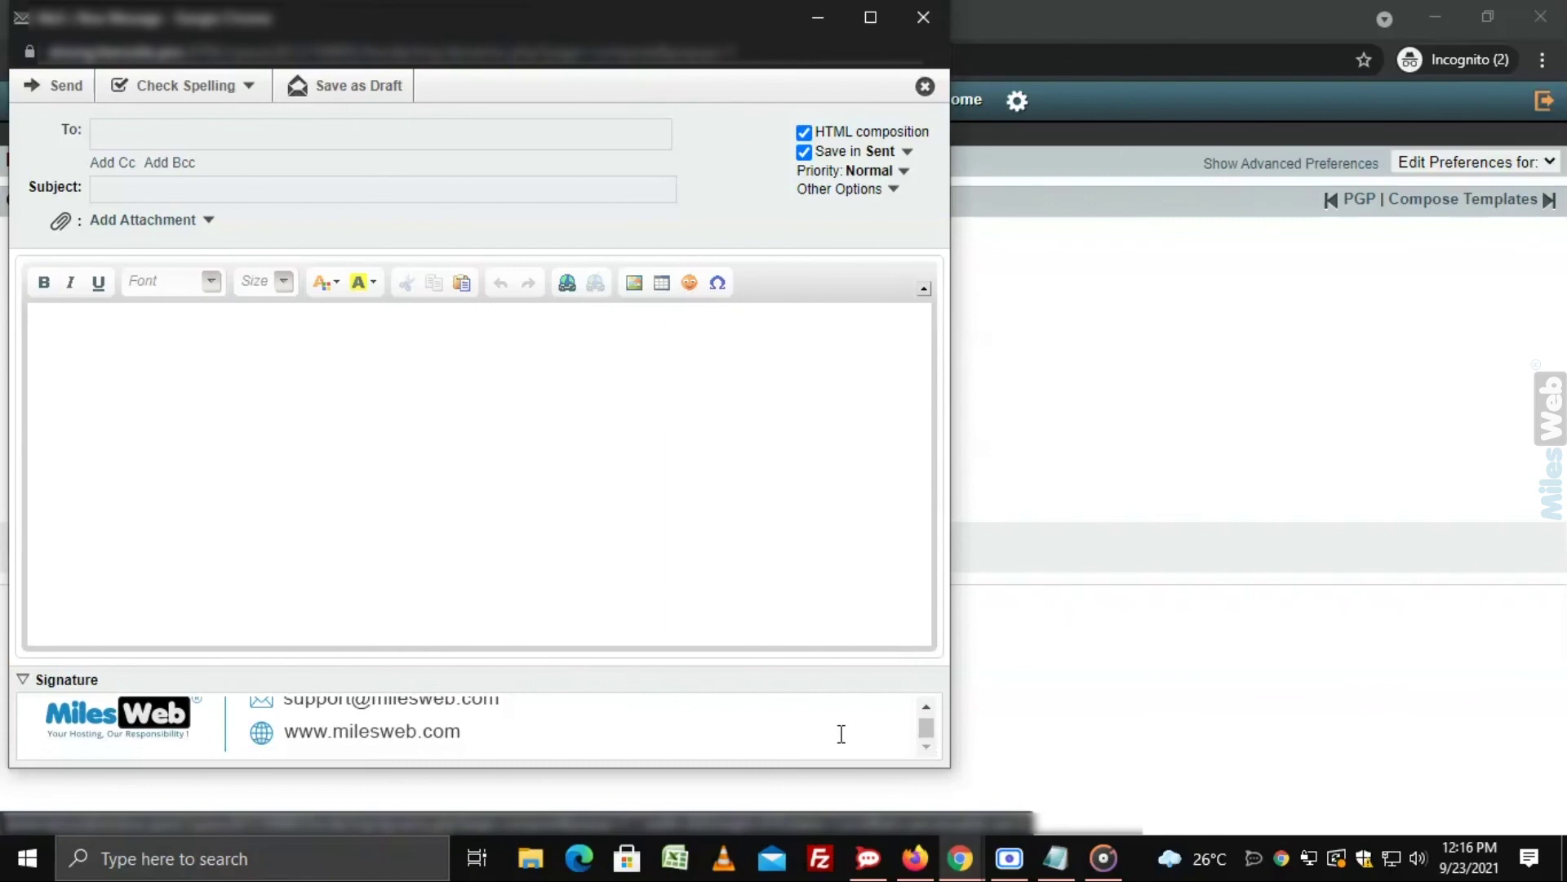